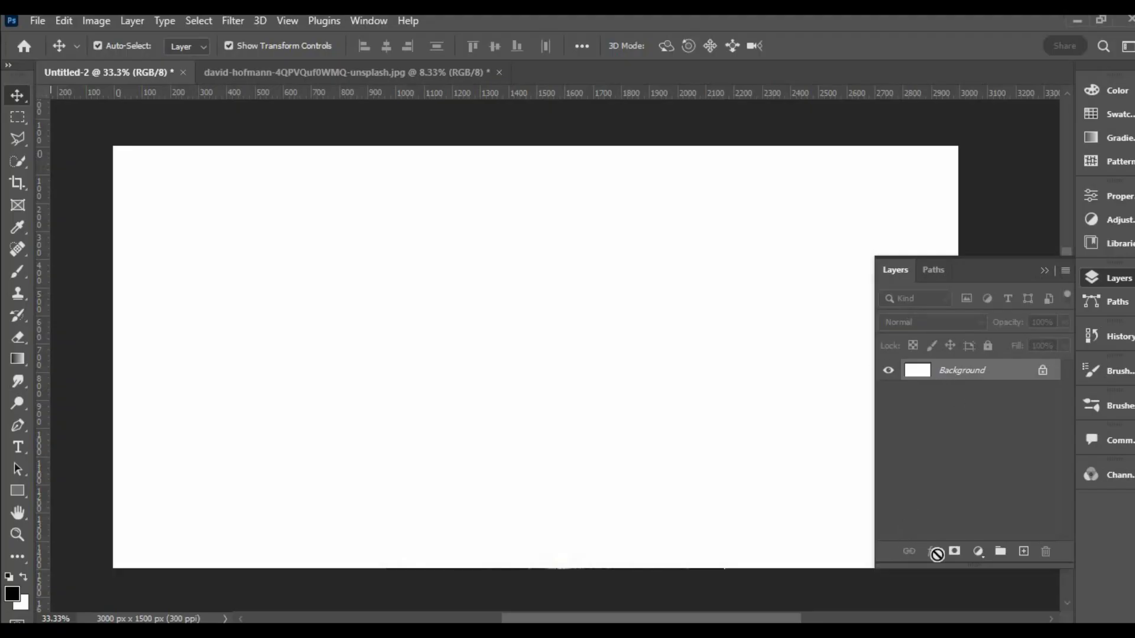
Add a gradient fill layer starting from the Basics Foreground to Background preset.
click(978, 553)
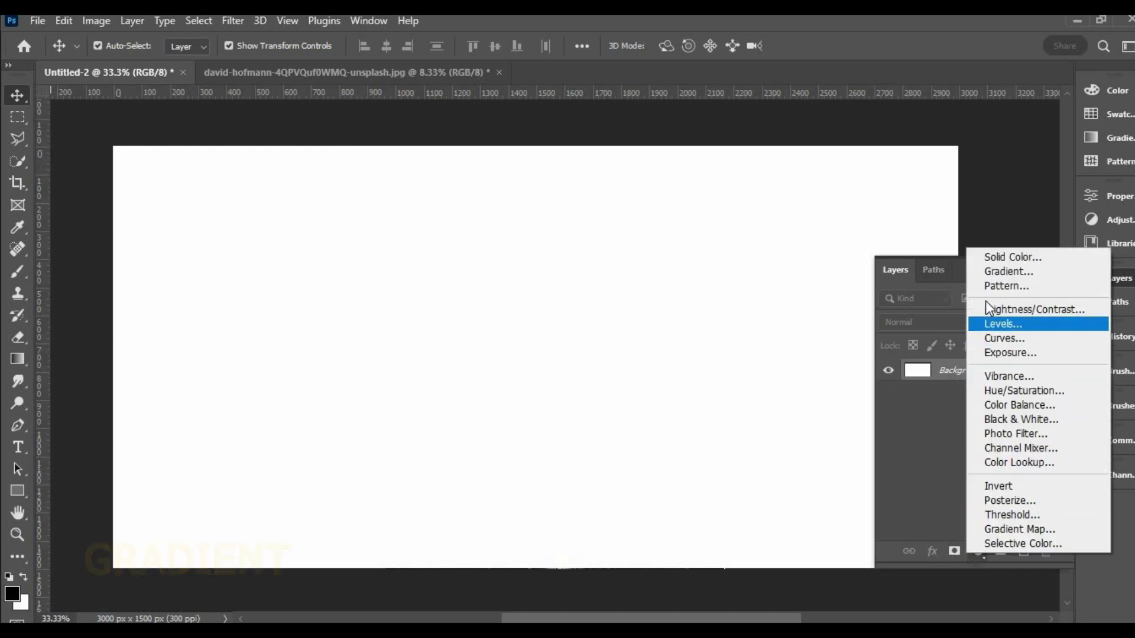
click(988, 271)
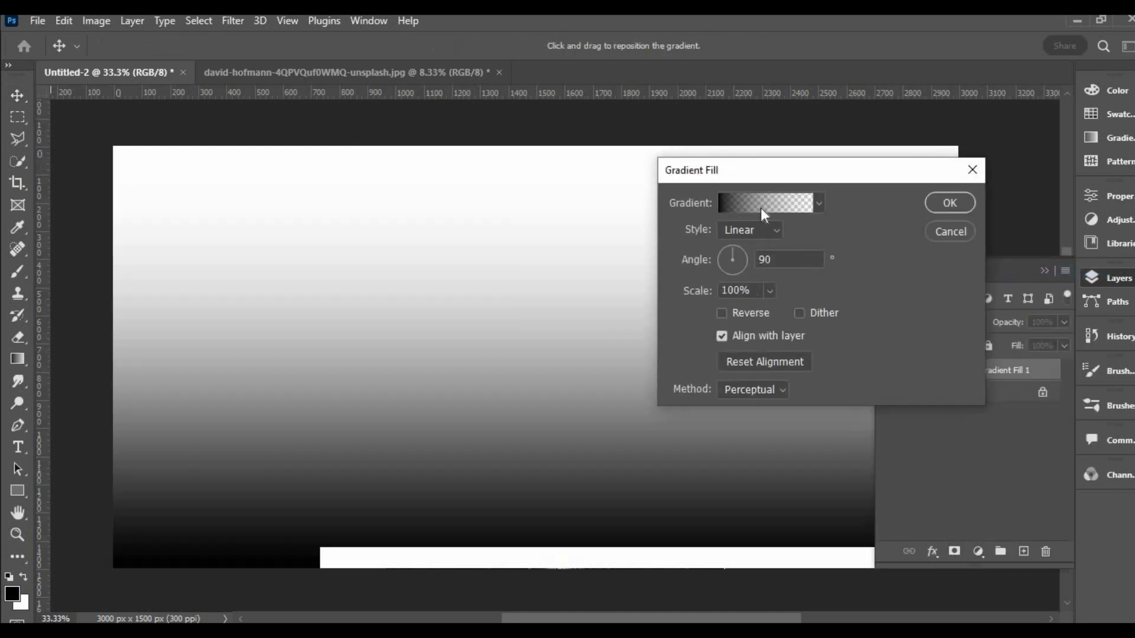
click(753, 204)
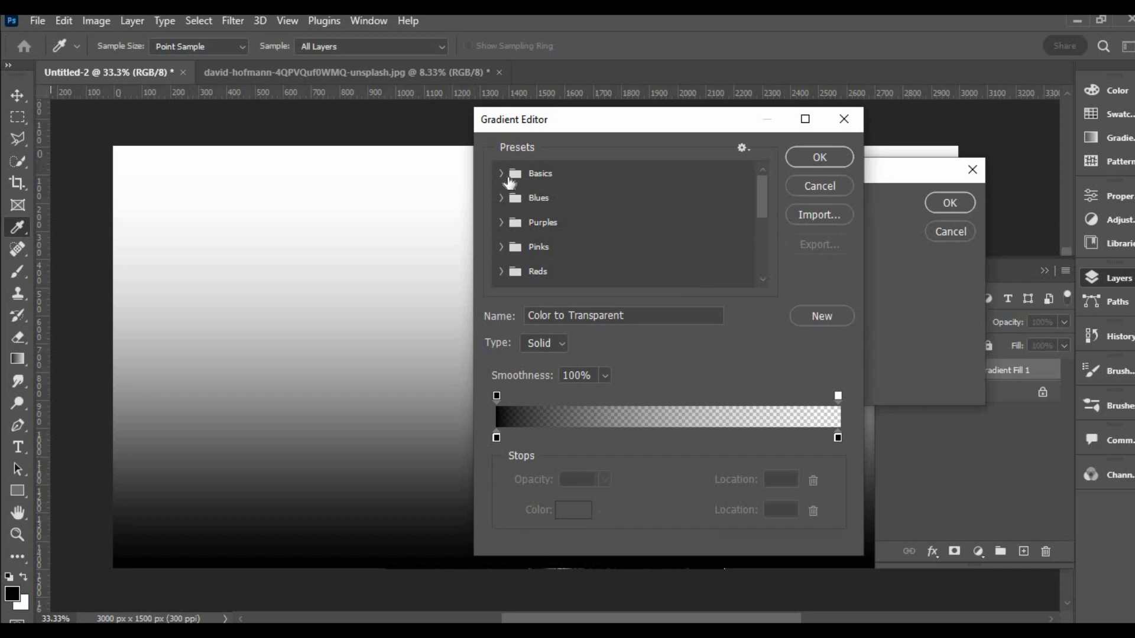
click(502, 173)
click(524, 201)
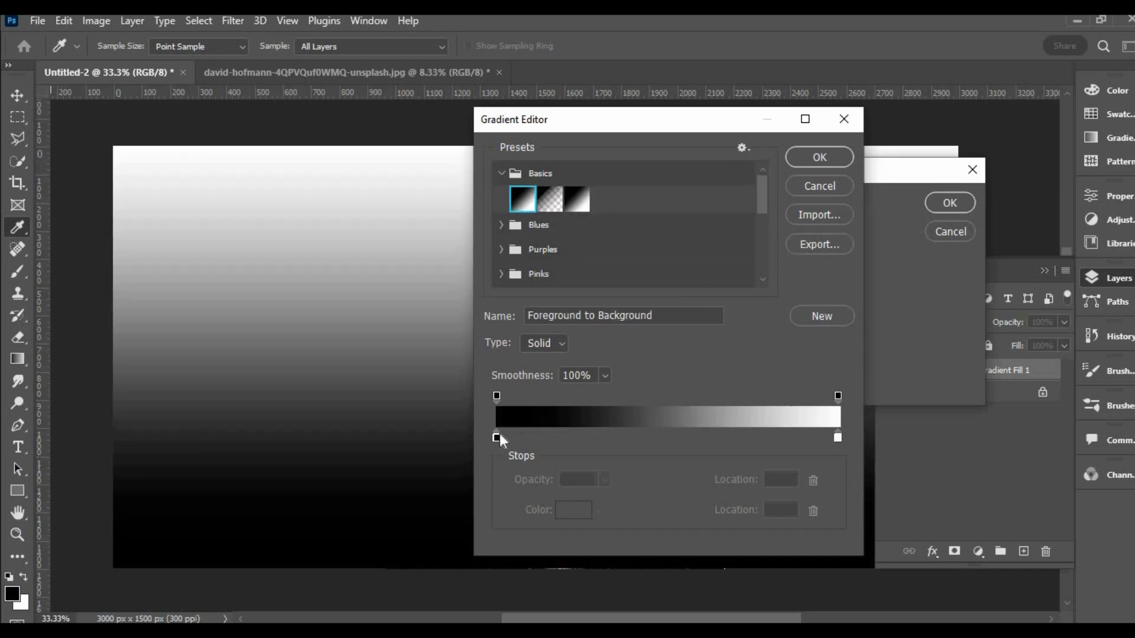
Set the gradient stops to light yellow #fbe87e and light grey.
click(496, 437)
click(570, 512)
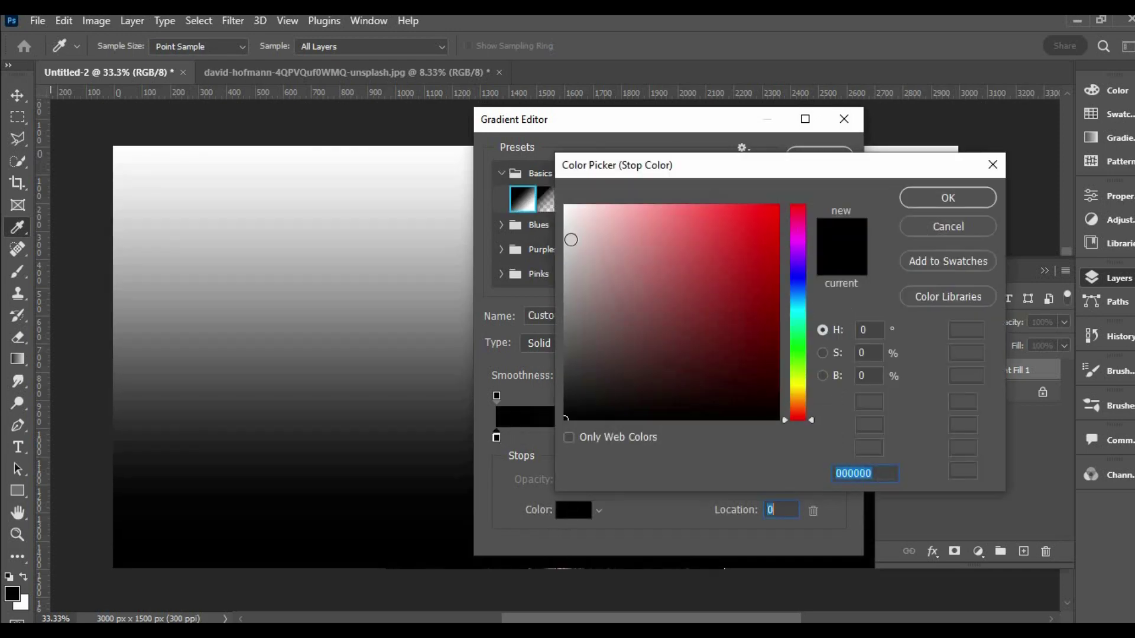
click(802, 390)
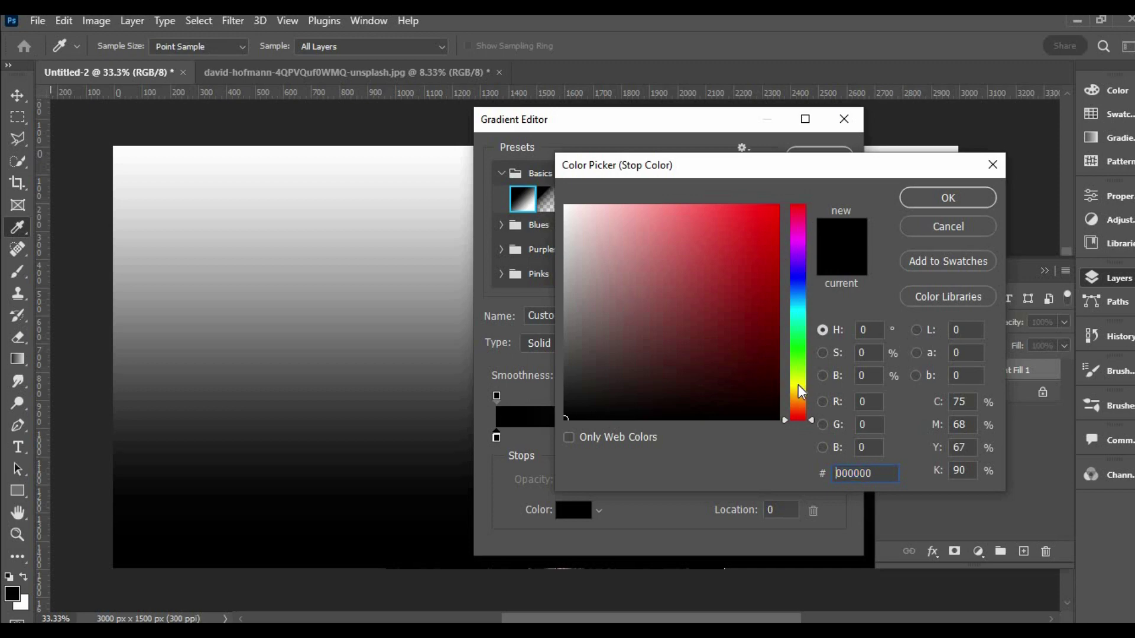
text(fbe87e)
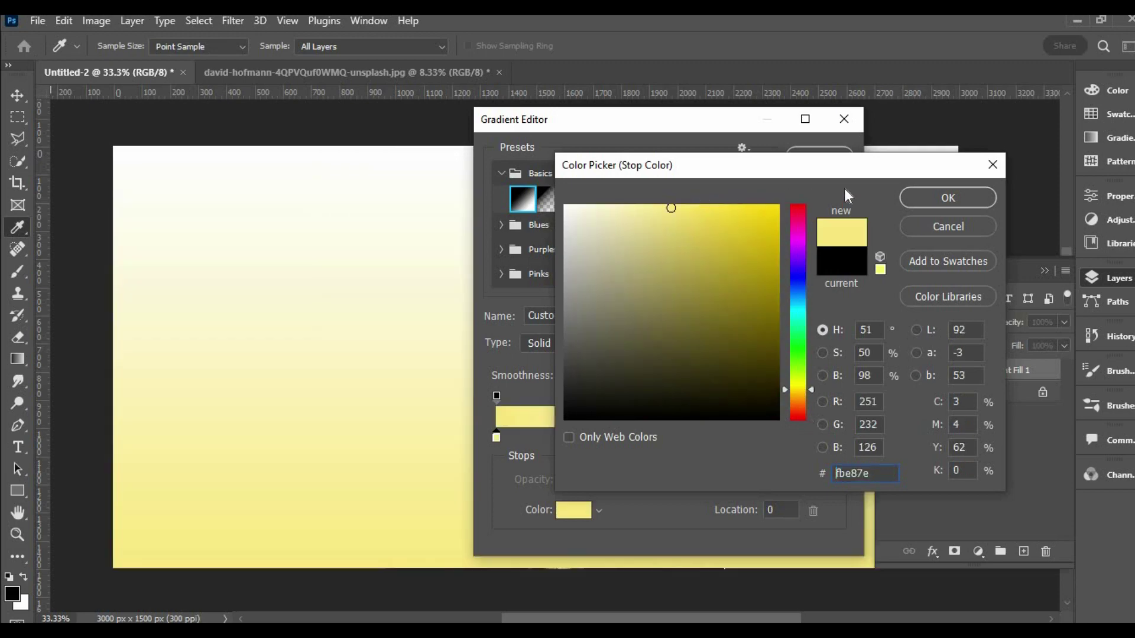
click(913, 201)
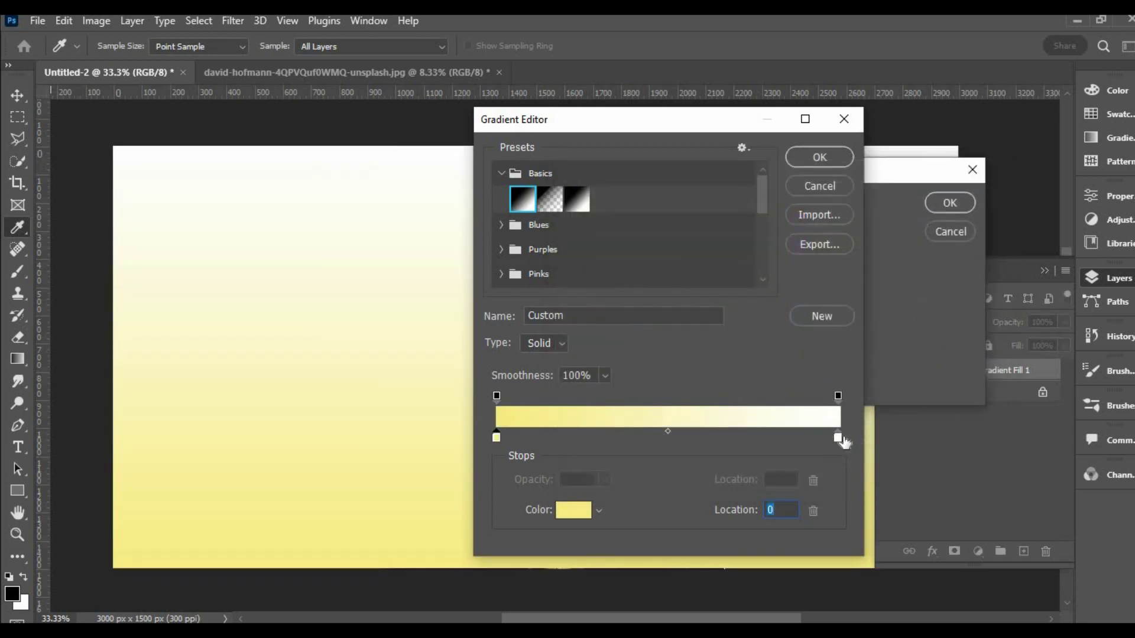
click(839, 437)
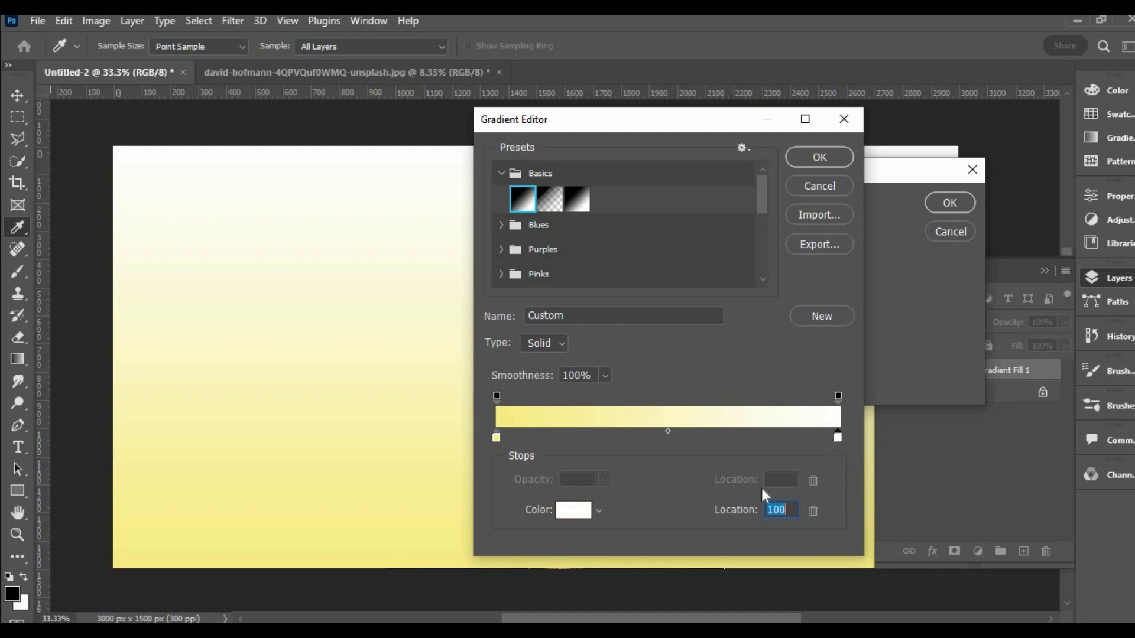
click(573, 509)
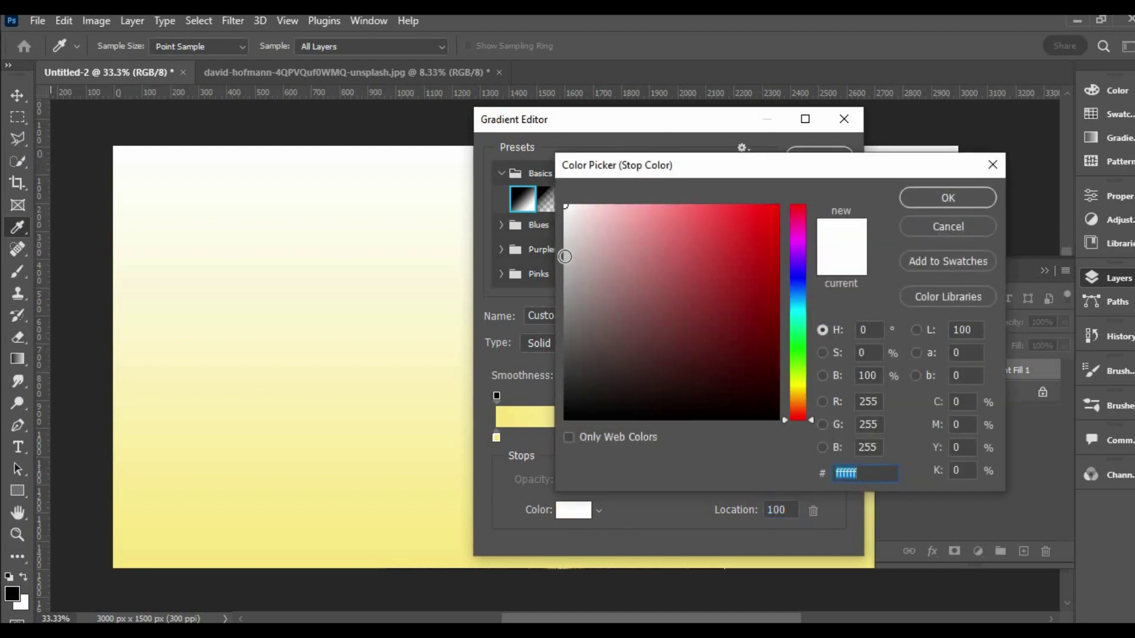
click(567, 224)
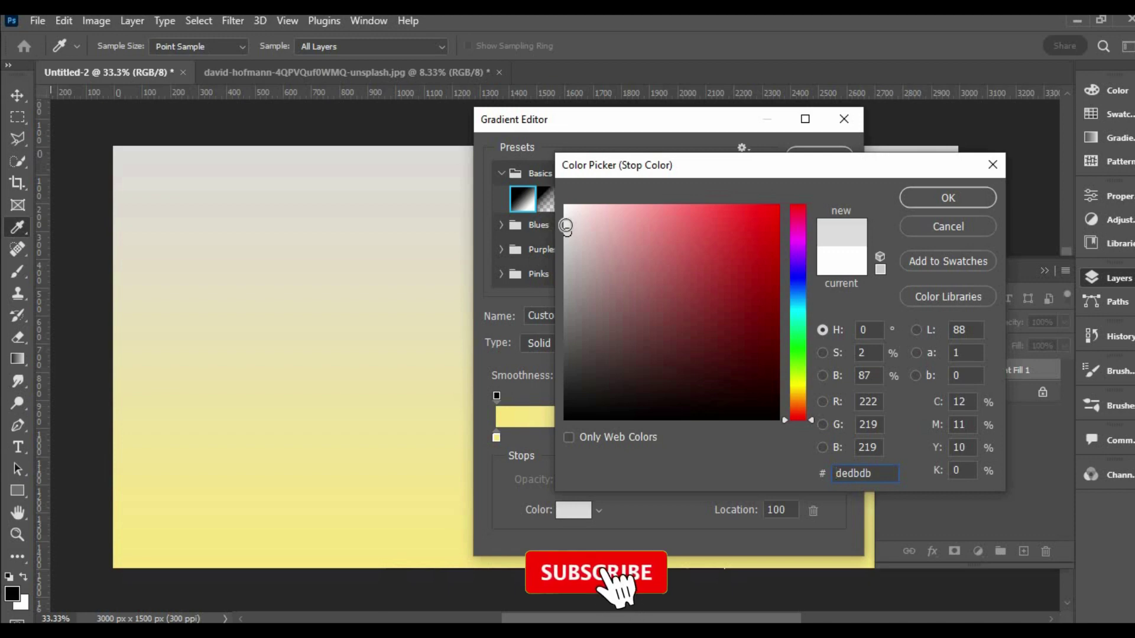
click(933, 196)
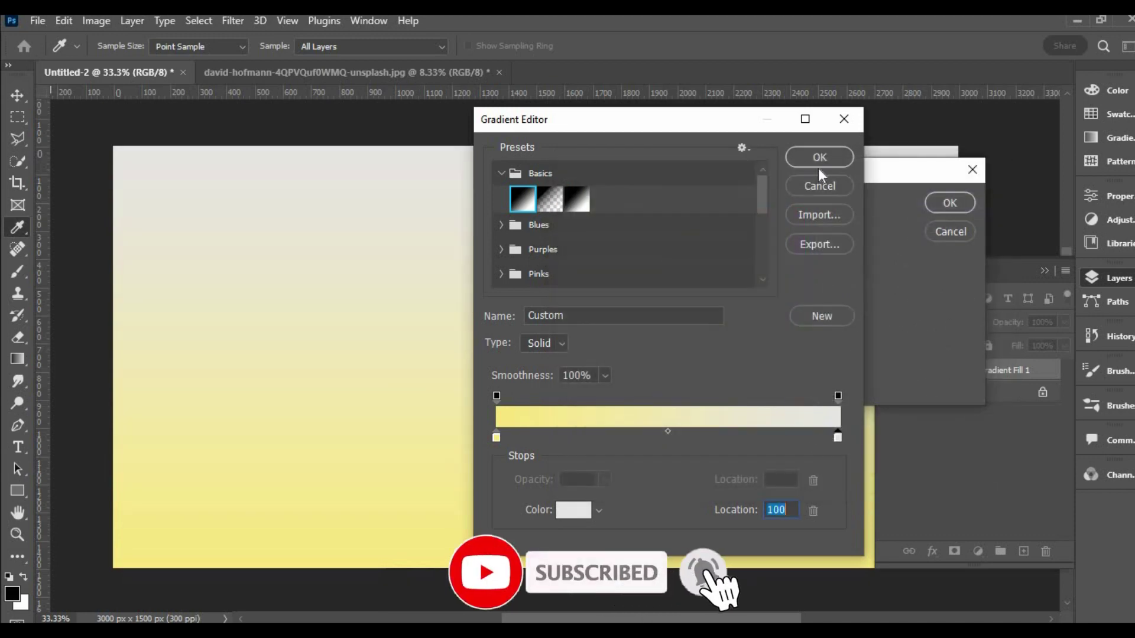
click(818, 157)
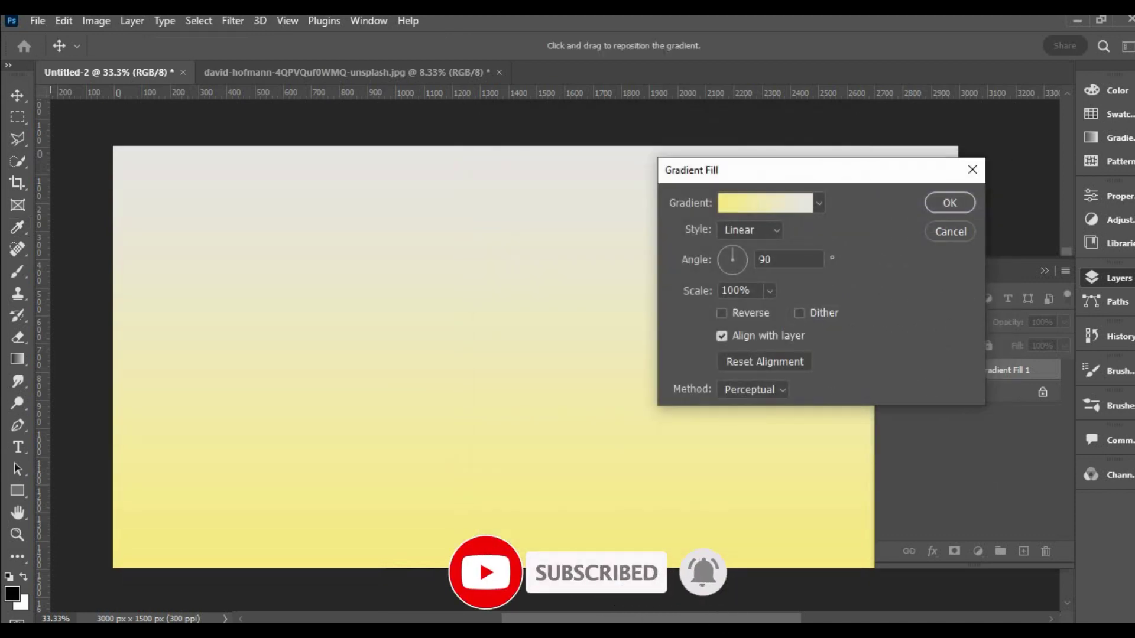
Make the fill a reversed radial gradient and apply it to the canvas.
click(747, 232)
click(743, 254)
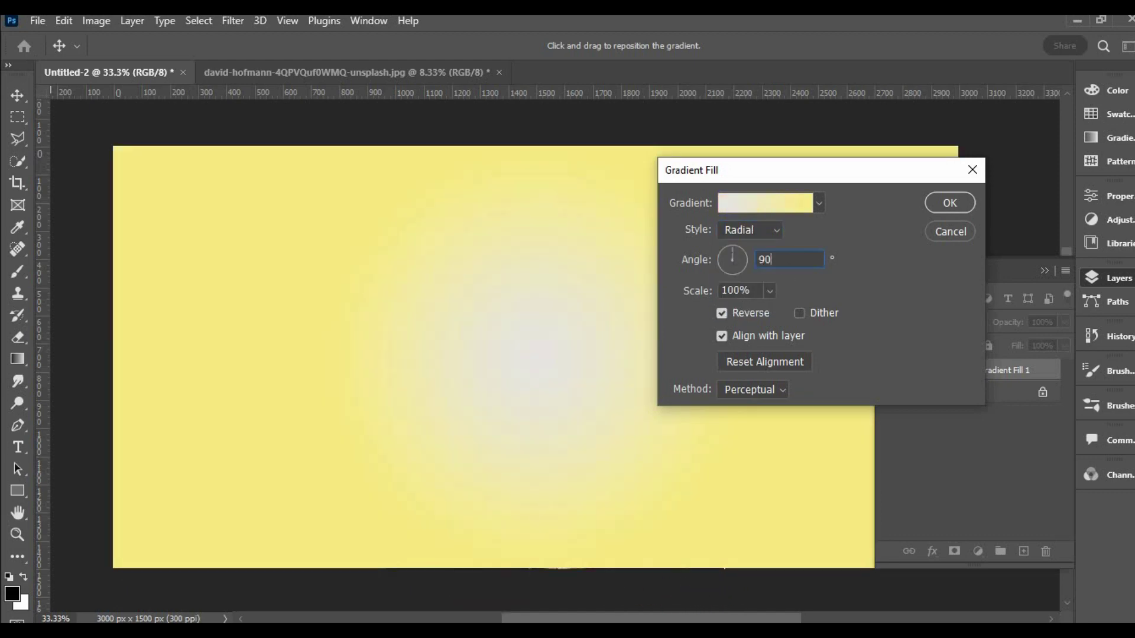
text(0)
click(950, 203)
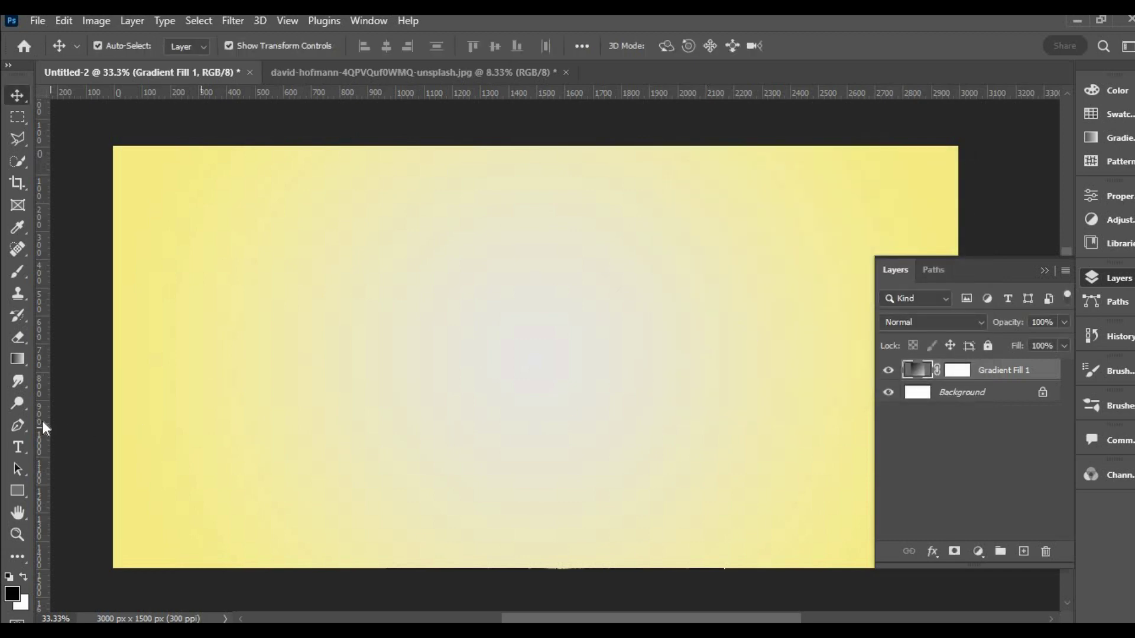
click(18, 447)
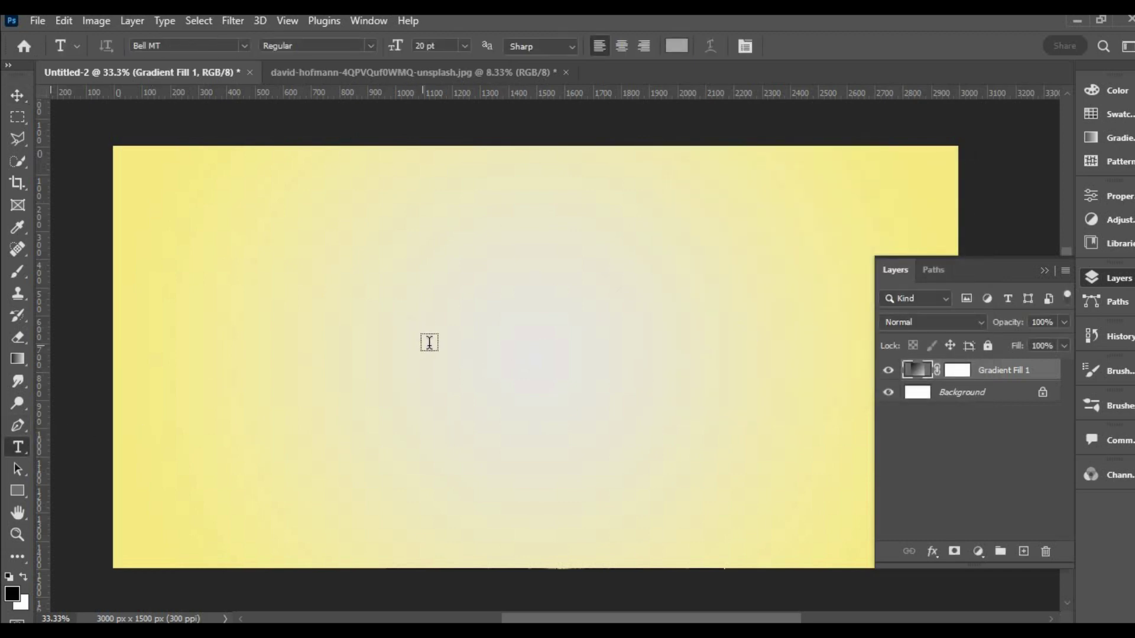
Type a letter D in Bell MT near the canvas centre.
click(439, 350)
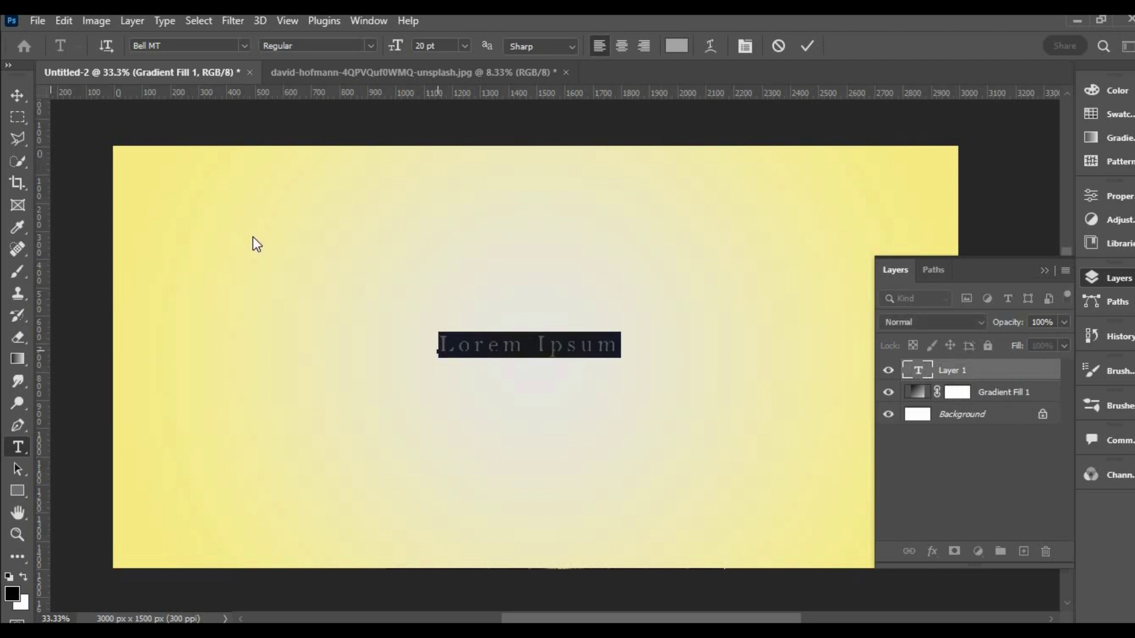
text(D)
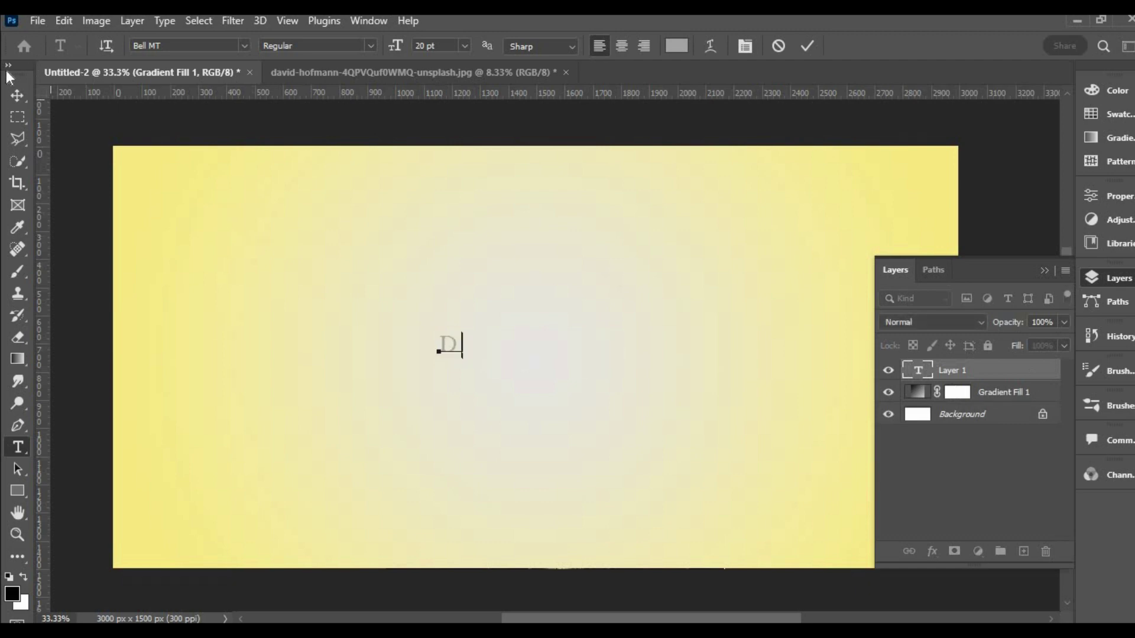
click(14, 97)
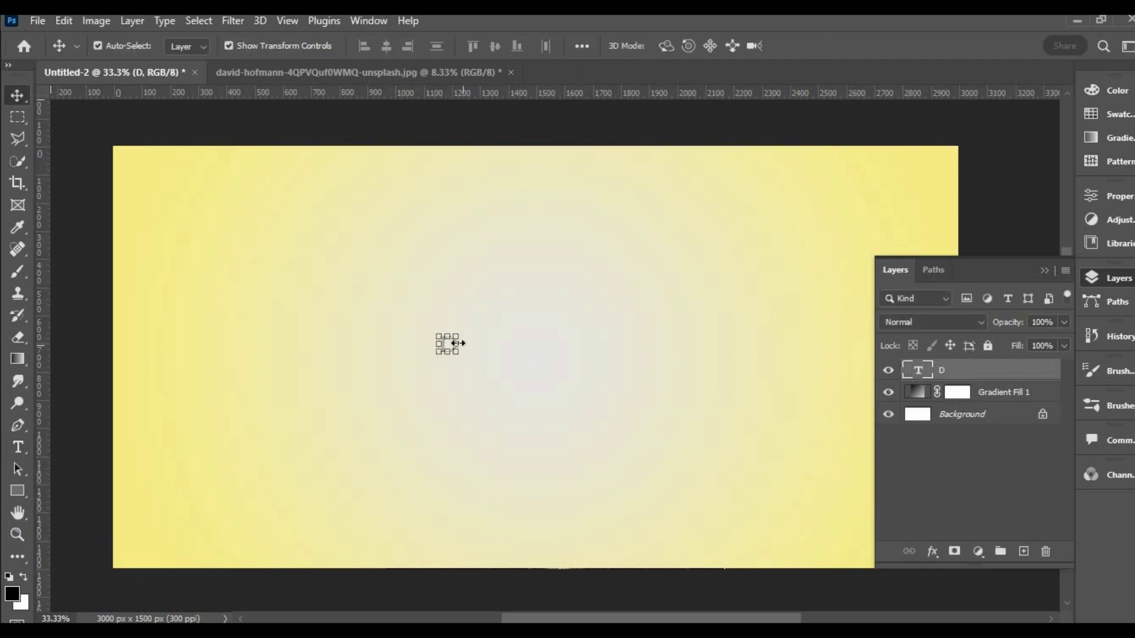
Scale the D to about 1685.83% so it spans the canvas height, centred.
drag(457, 333, 584, 194)
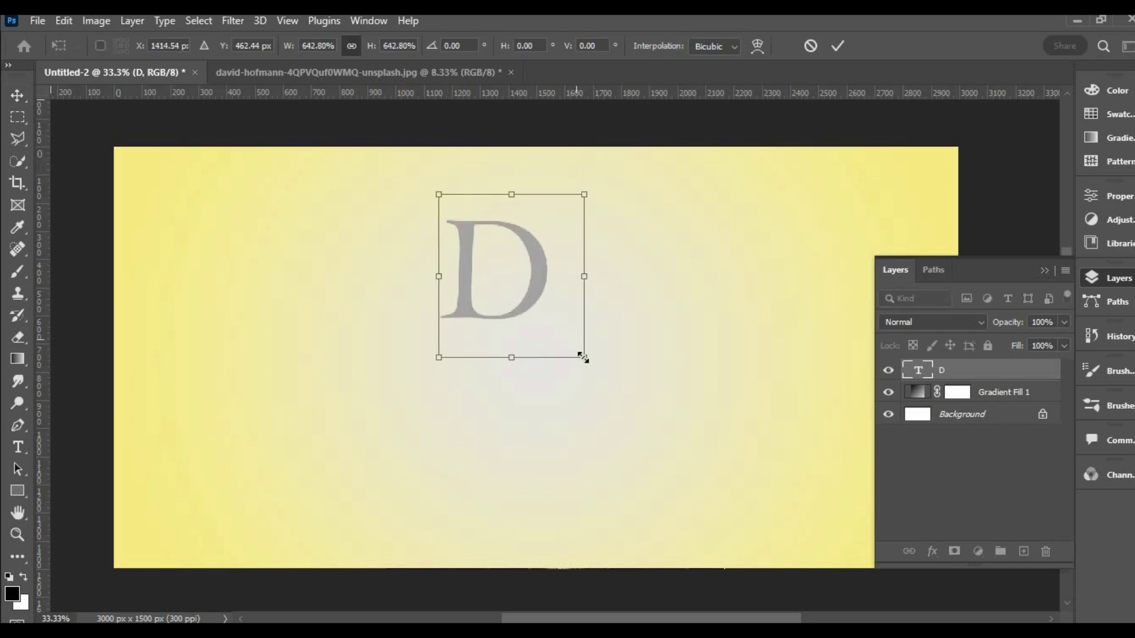
drag(584, 357, 736, 529)
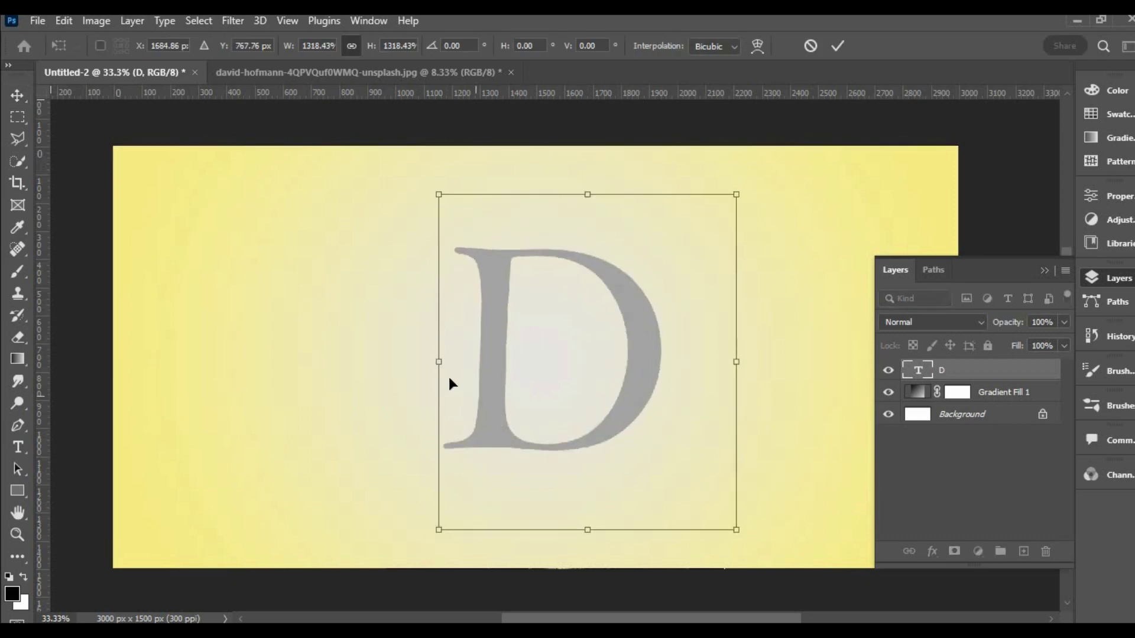
mouse_move(438, 358)
mouse_down()
mouse_move(336, 359)
mouse_move(355, 361)
mouse_up()
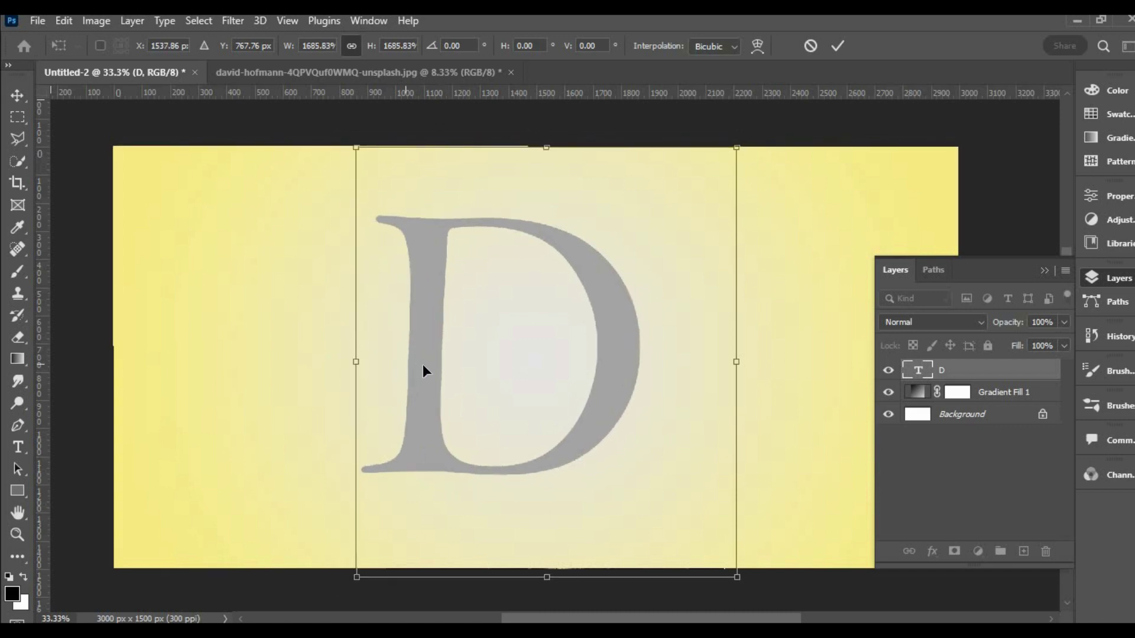
drag(476, 364, 459, 363)
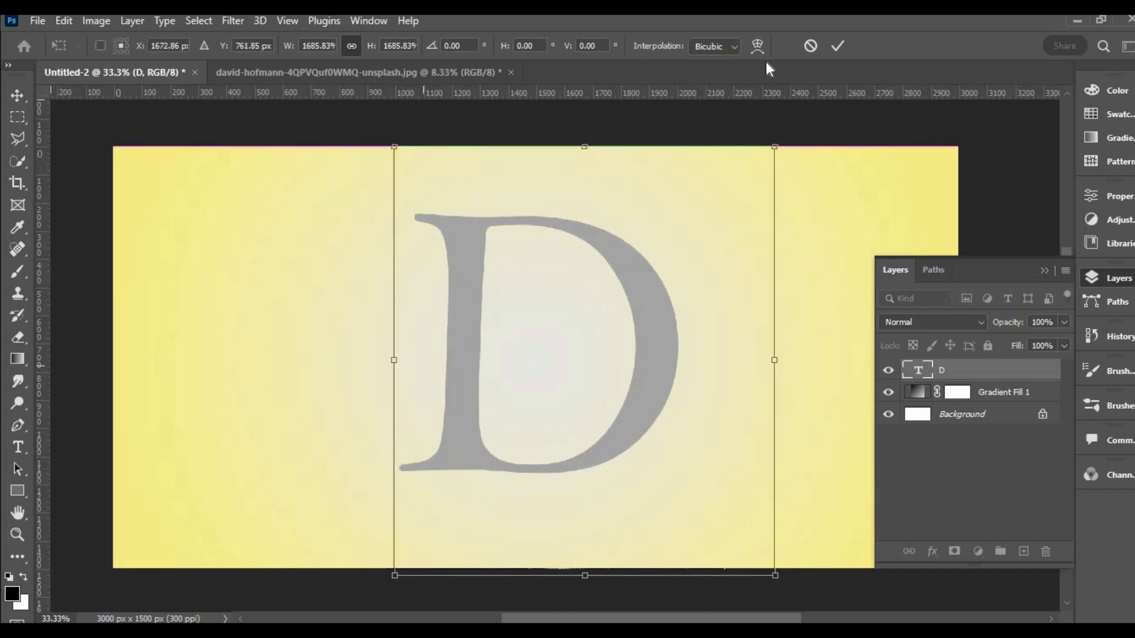
click(838, 46)
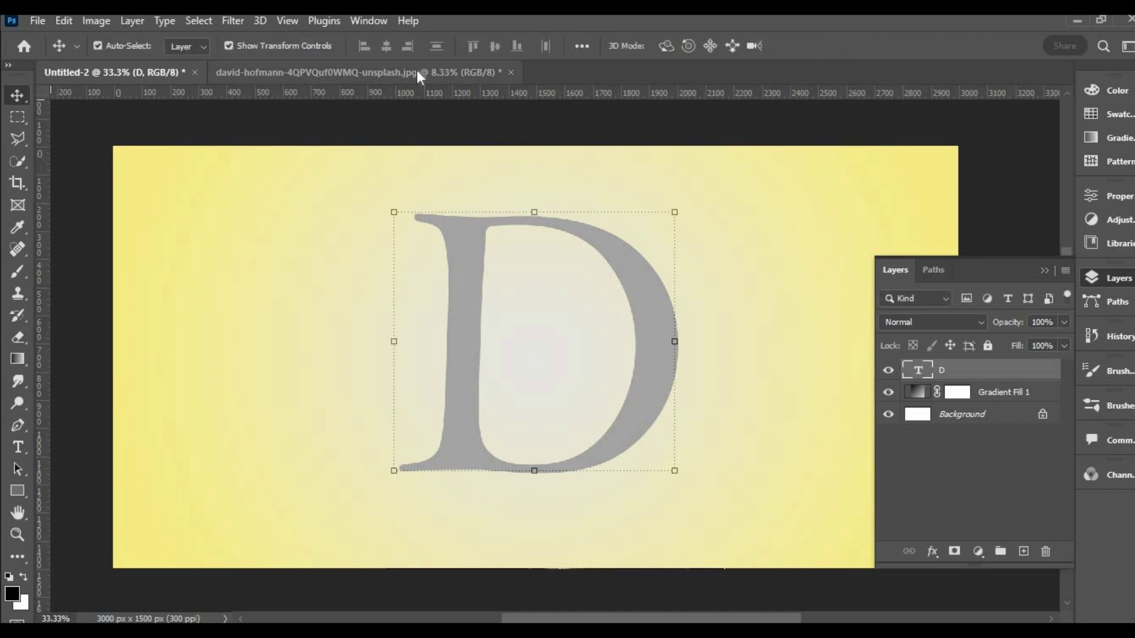
In the ballerina photo, select the subject and mask out the background.
click(417, 70)
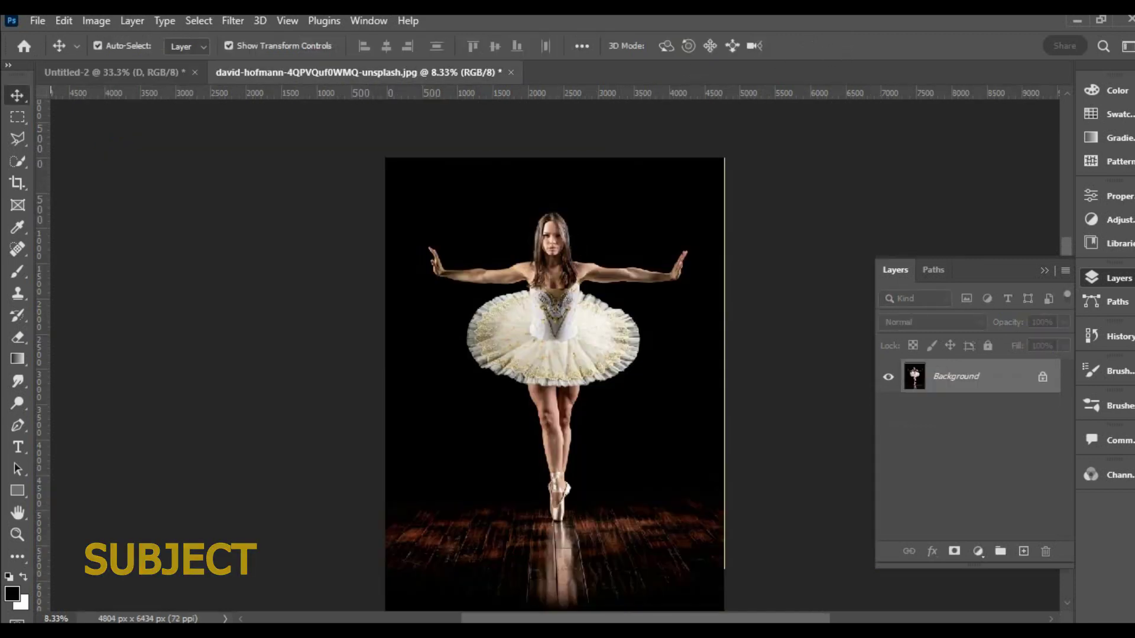
click(188, 21)
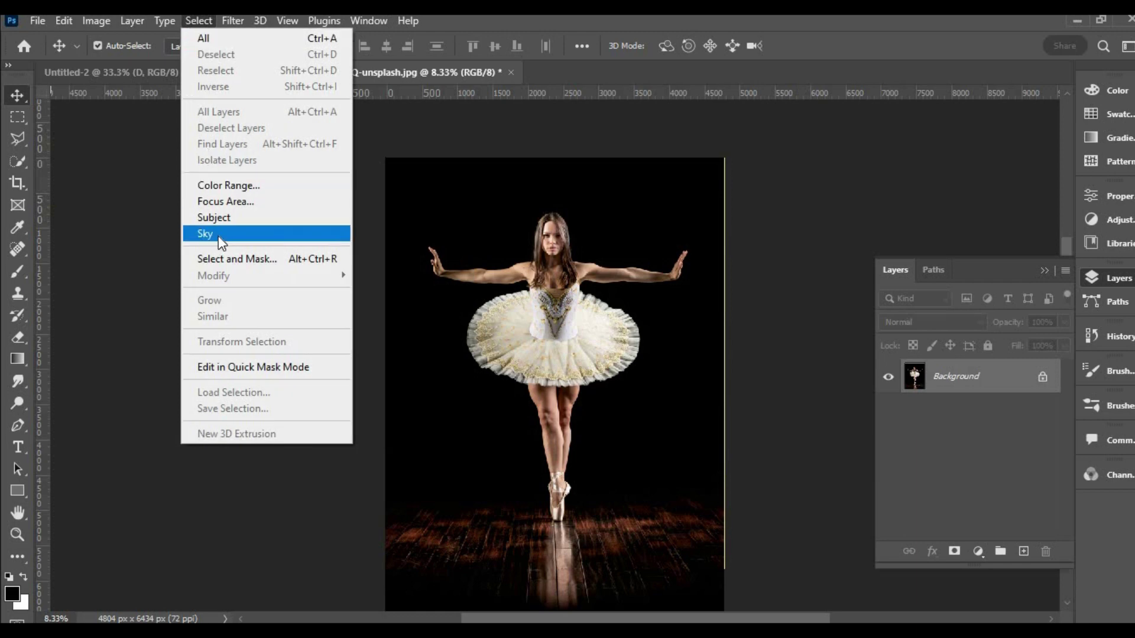
click(222, 216)
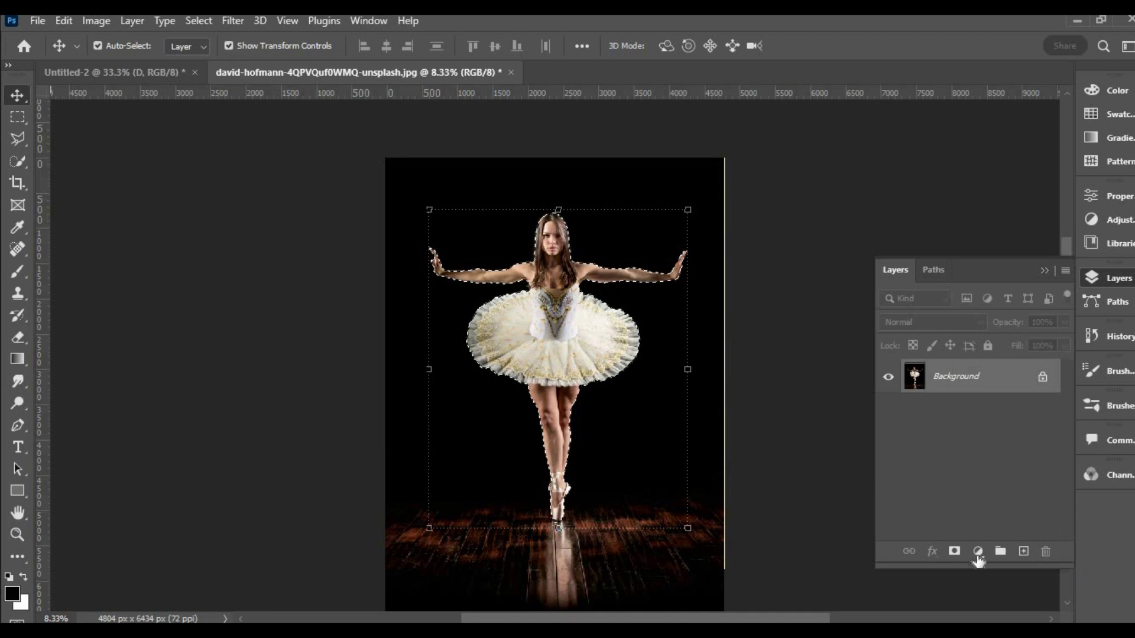
click(954, 551)
Convert the dancer layer to a smart object and scale it down to about 33.67%.
right_click(1015, 384)
click(887, 270)
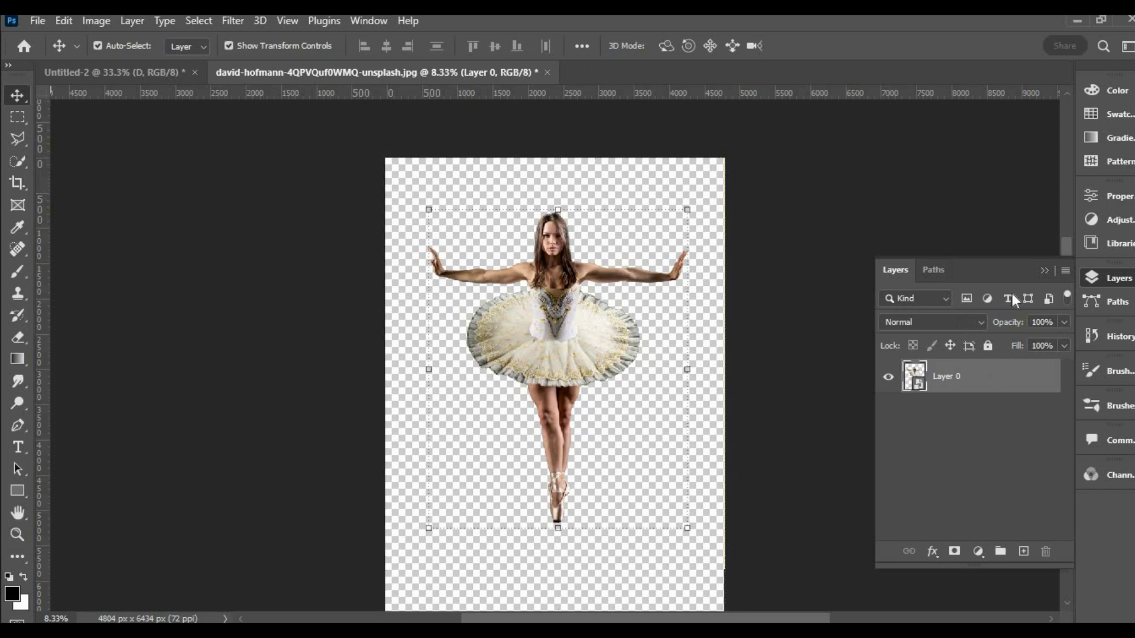
click(1044, 271)
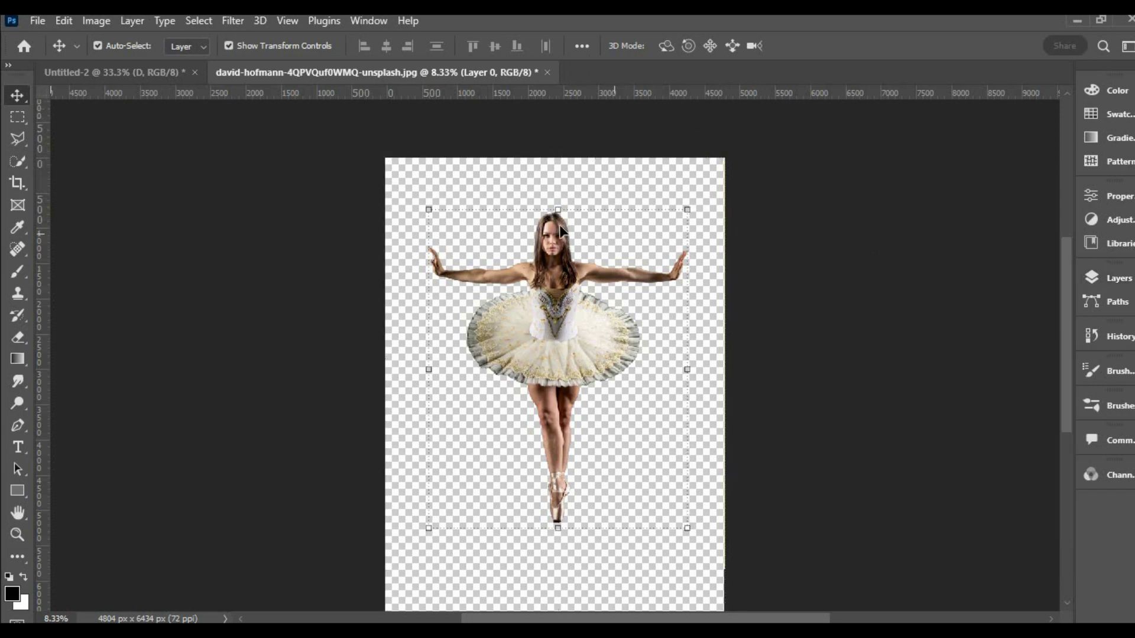
drag(558, 210, 558, 379)
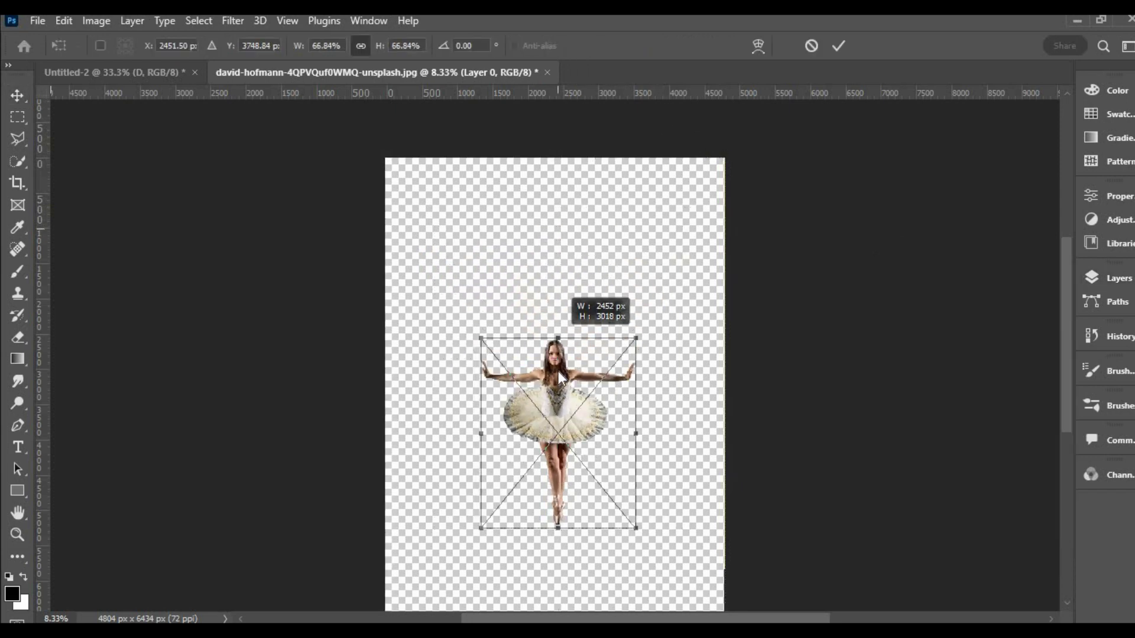
drag(560, 377, 558, 420)
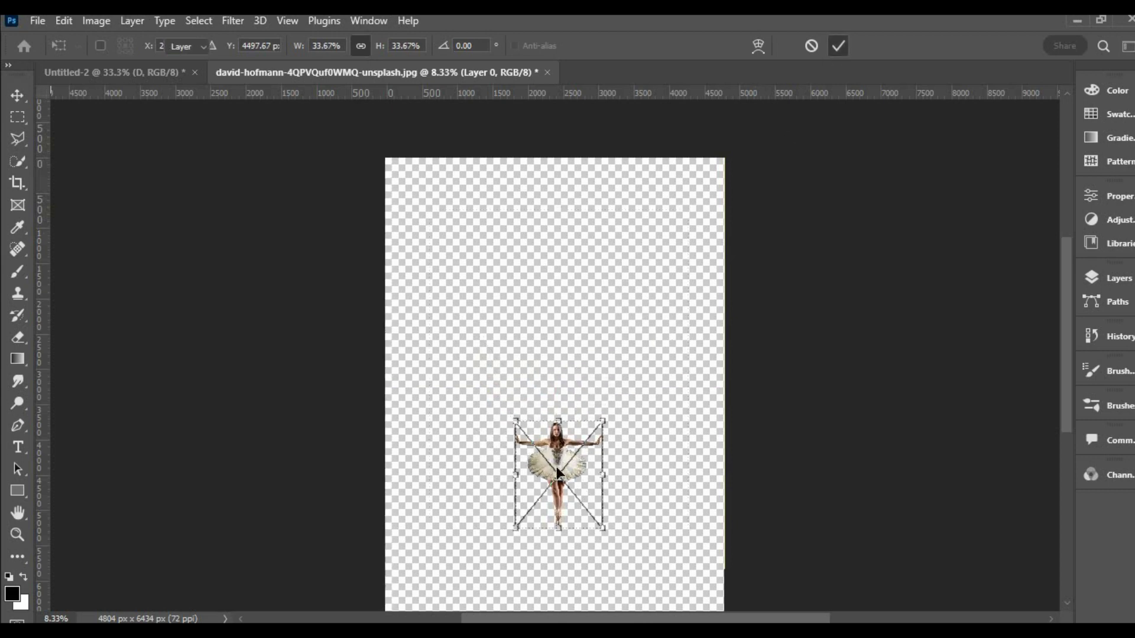
Drop the ballerina into Untitled-2 and scale her to 6.20%, centred over the D.
drag(539, 430, 449, 78)
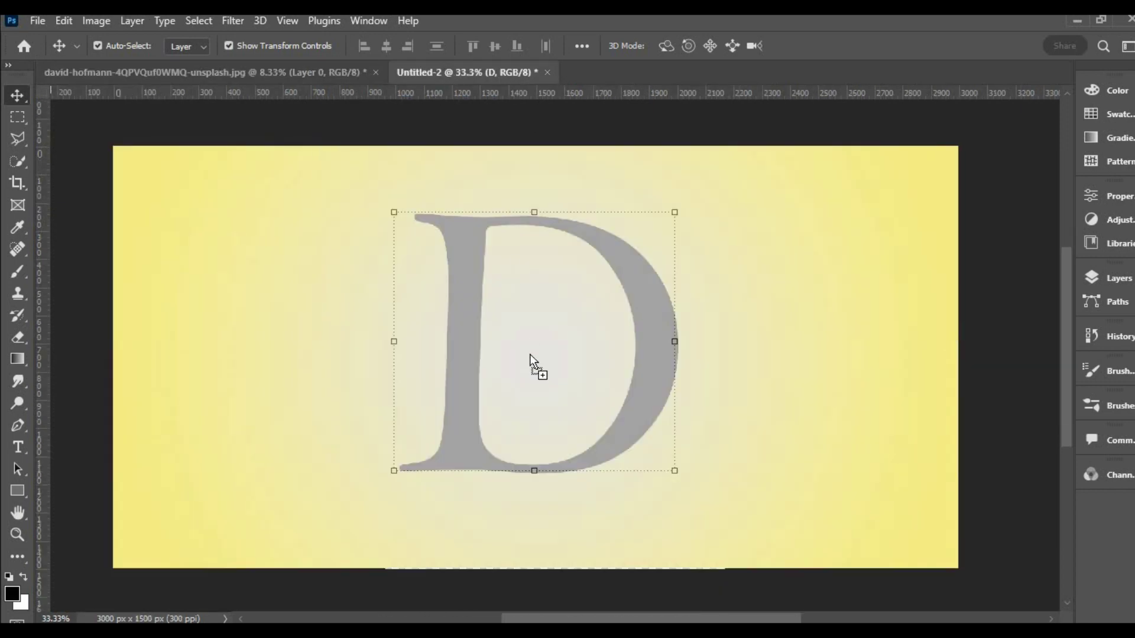
drag(530, 353, 530, 352)
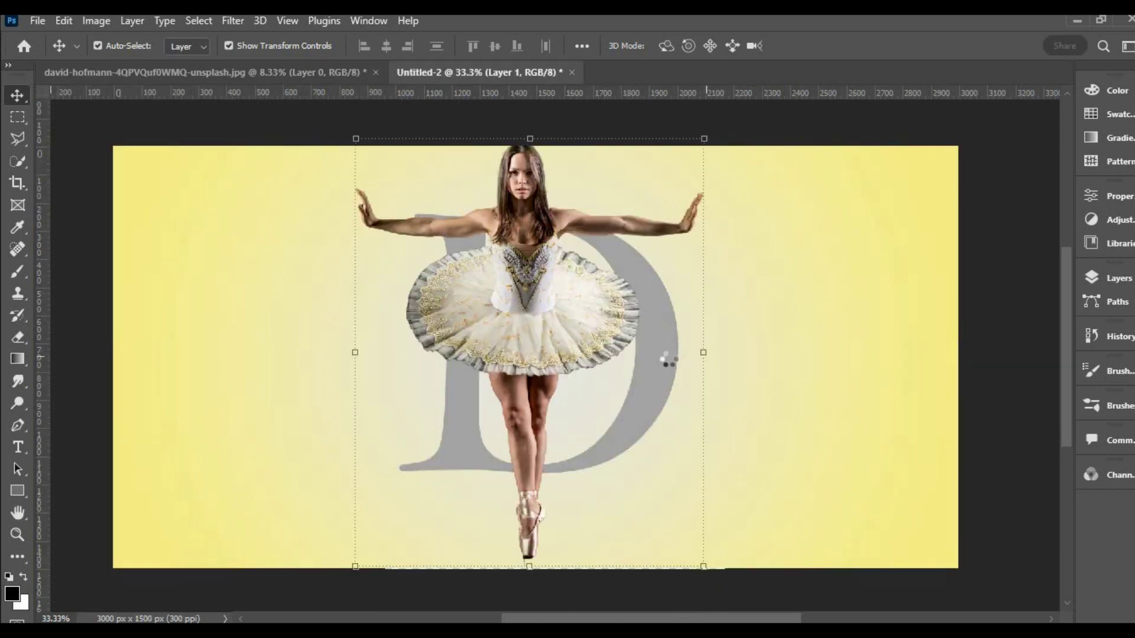
key(ctrl+t)
drag(518, 299, 501, 346)
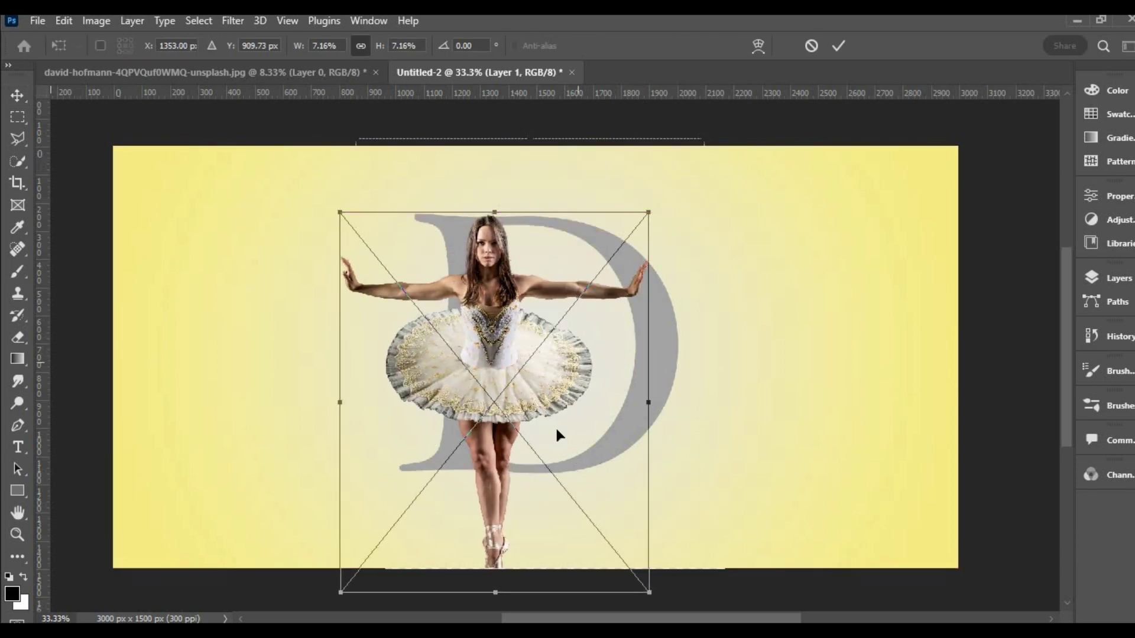
drag(496, 591, 494, 535)
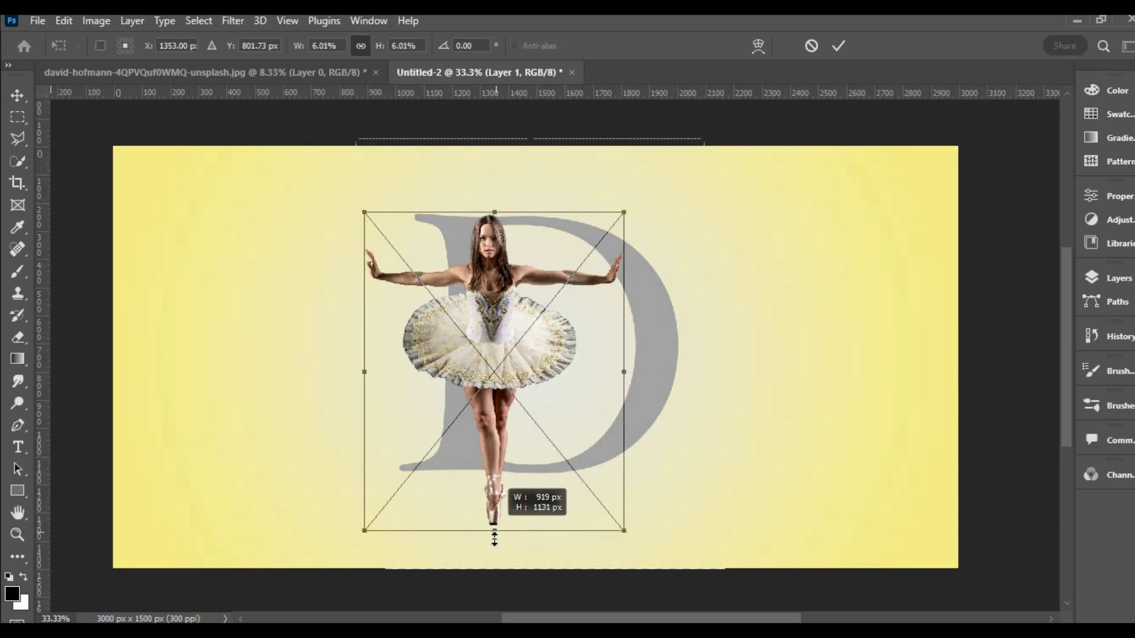
drag(494, 535, 495, 540)
mouse_move(474, 374)
mouse_down()
mouse_move(462, 374)
mouse_move(473, 369)
mouse_up()
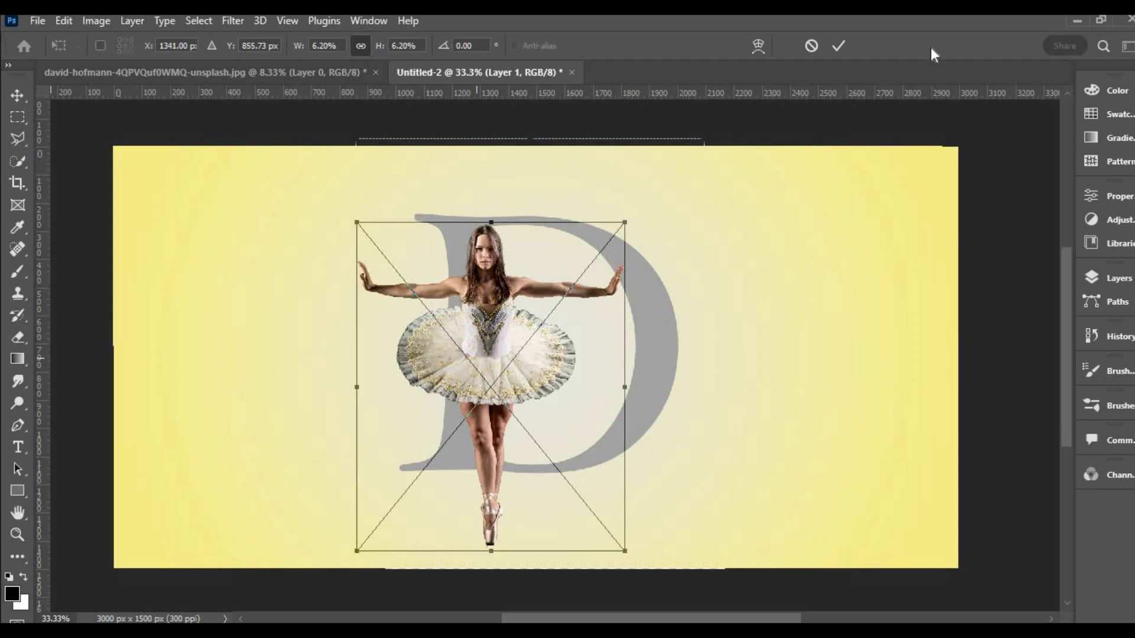
click(838, 45)
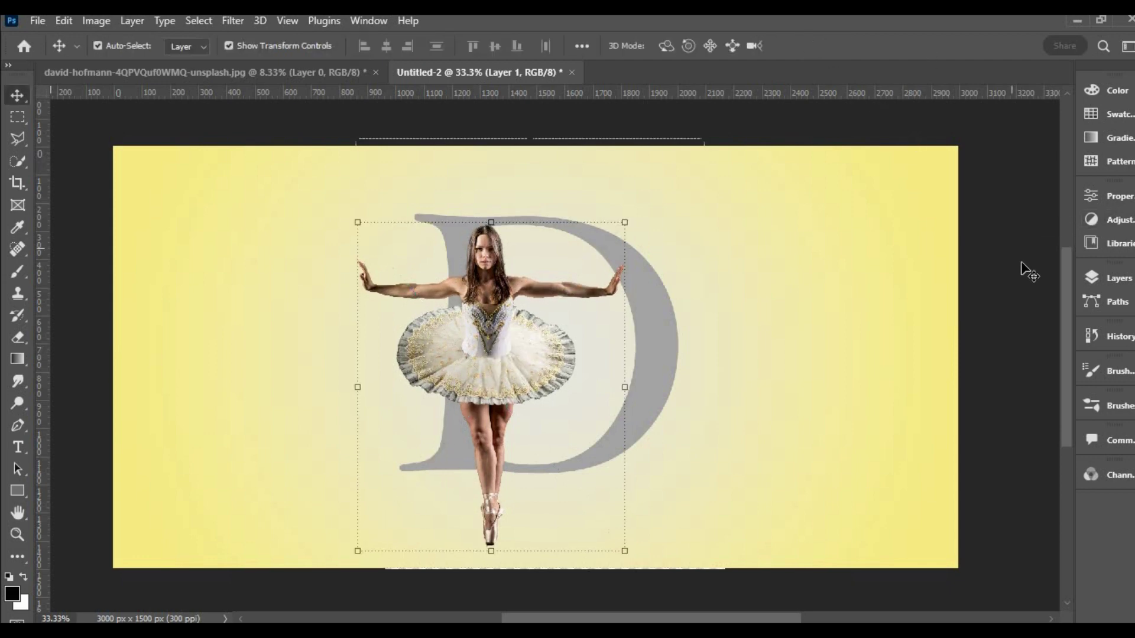
Clip the ballerina layer to the D and duplicate it.
click(1093, 278)
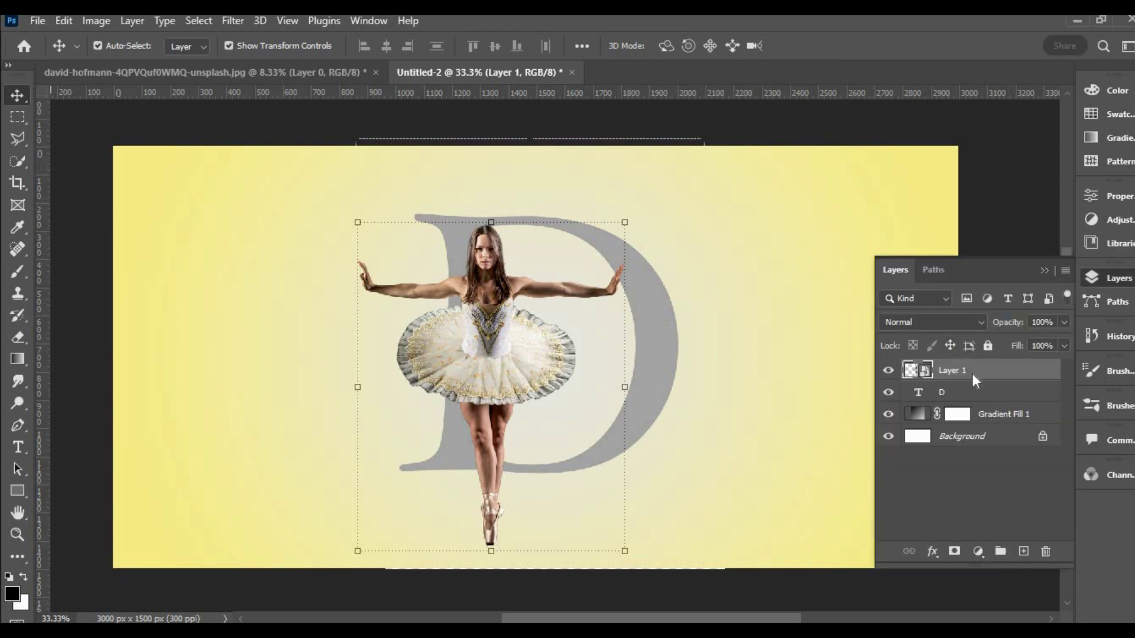
right_click(971, 373)
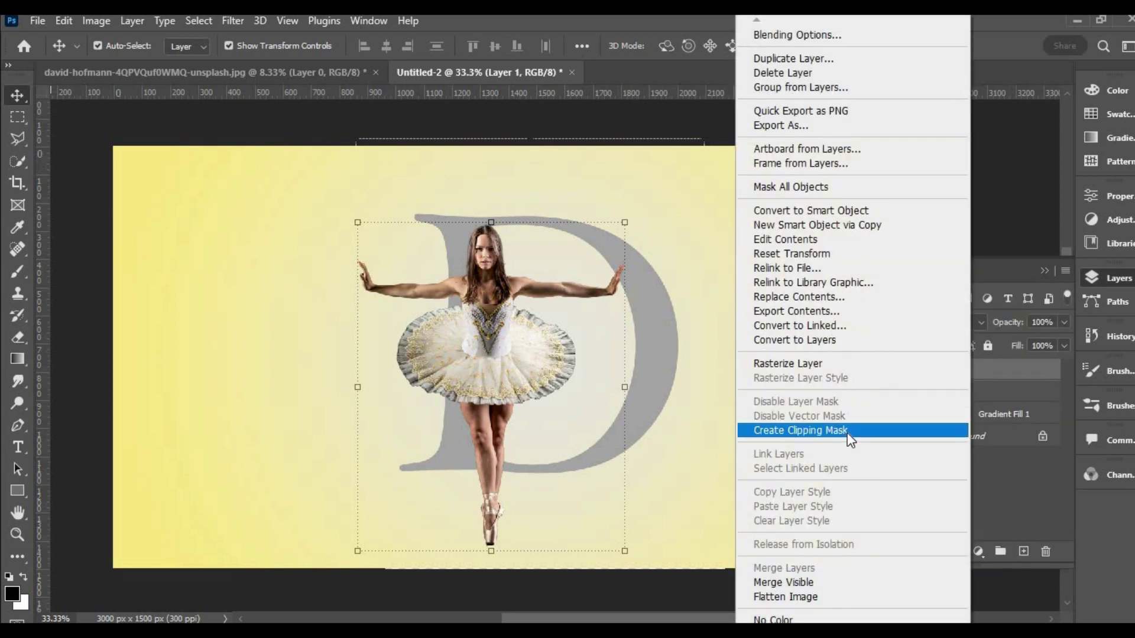
click(846, 433)
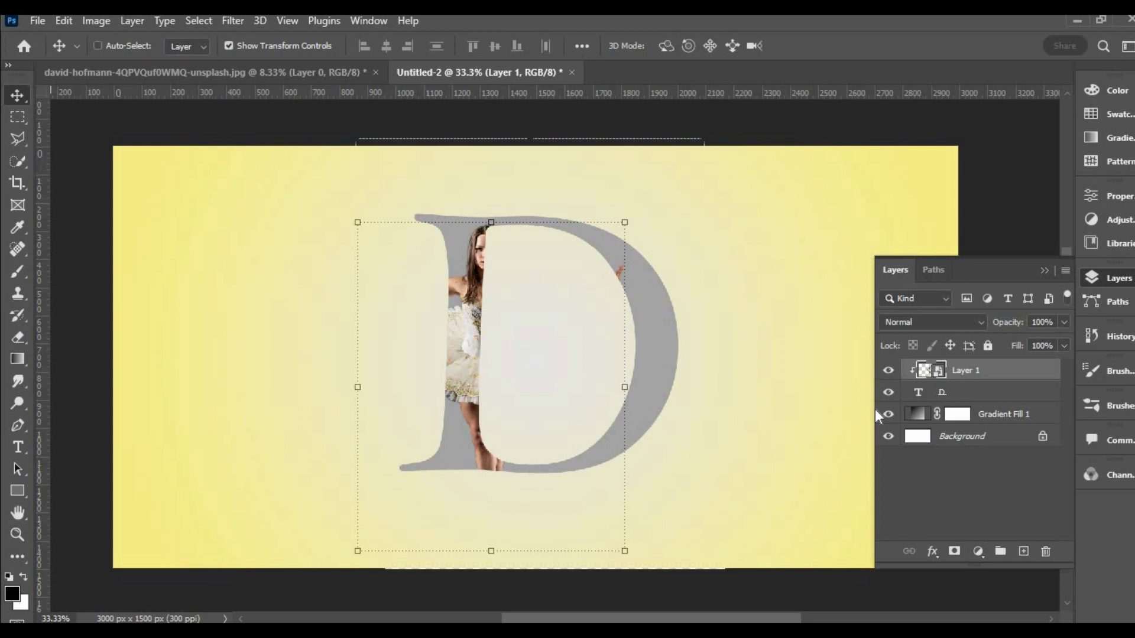
key(ctrl+j)
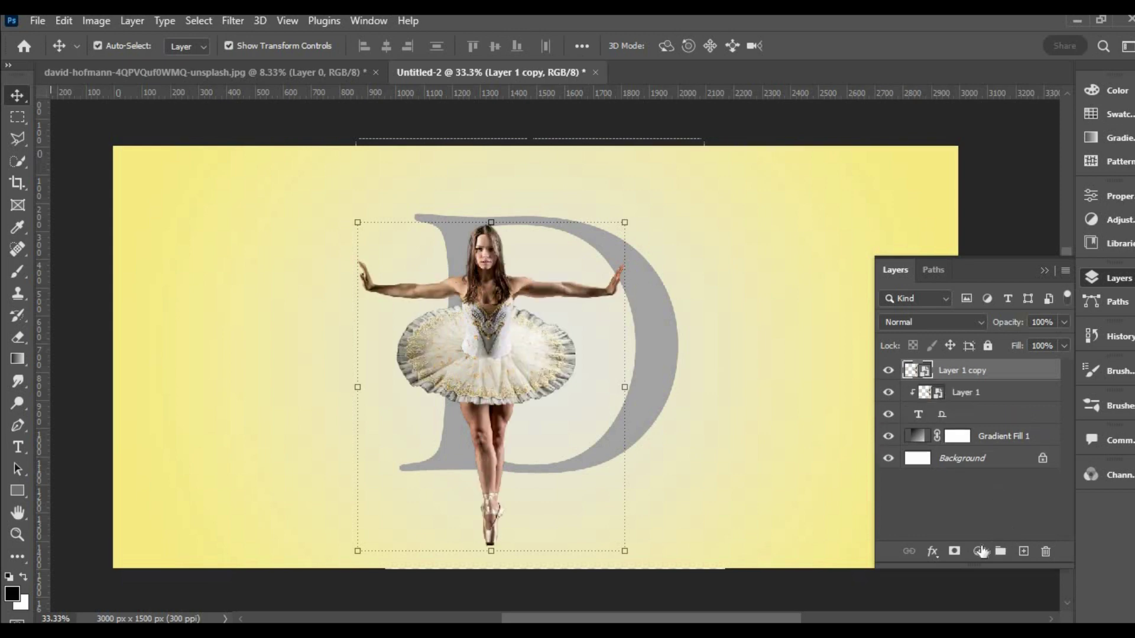
Add a mask to the copy and select everything outside the letter D.
click(954, 551)
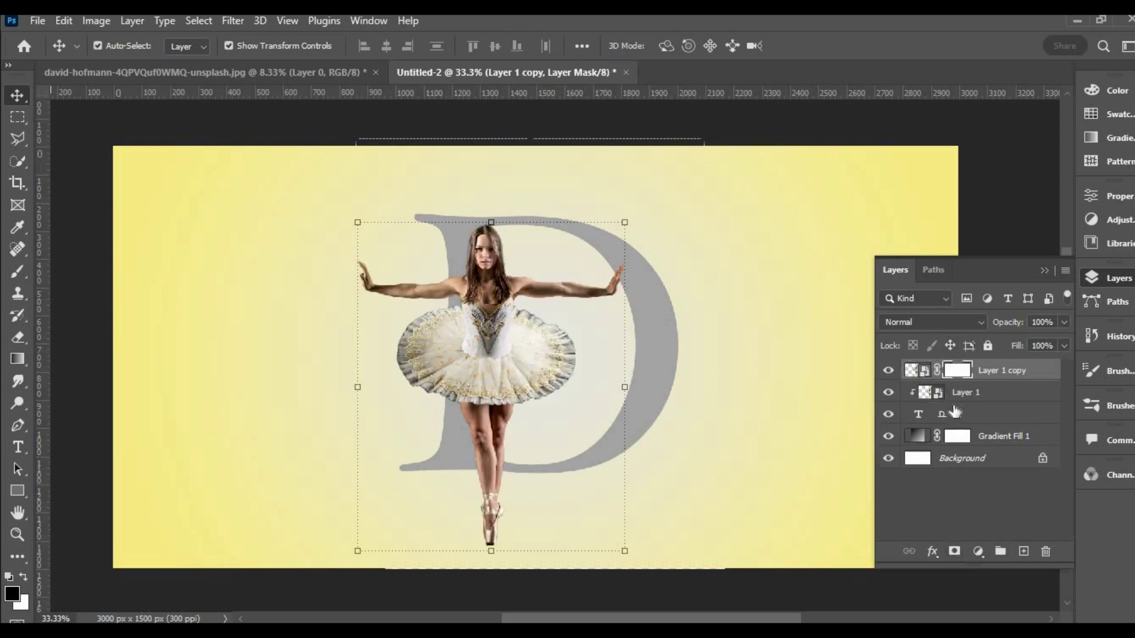
click(925, 417)
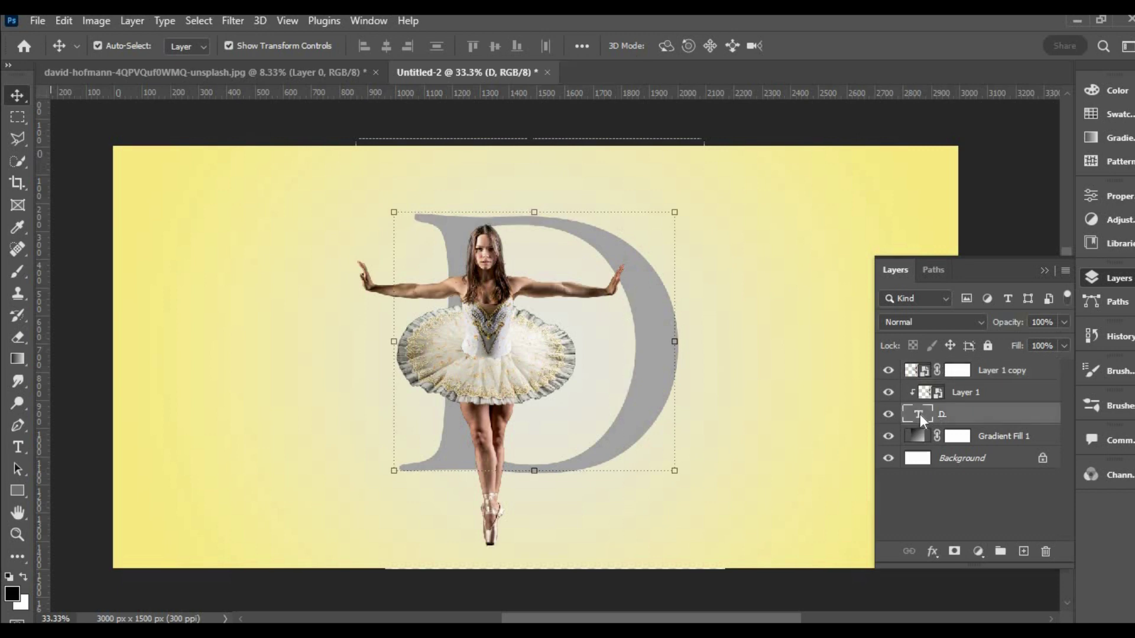
right_click(920, 414)
click(966, 123)
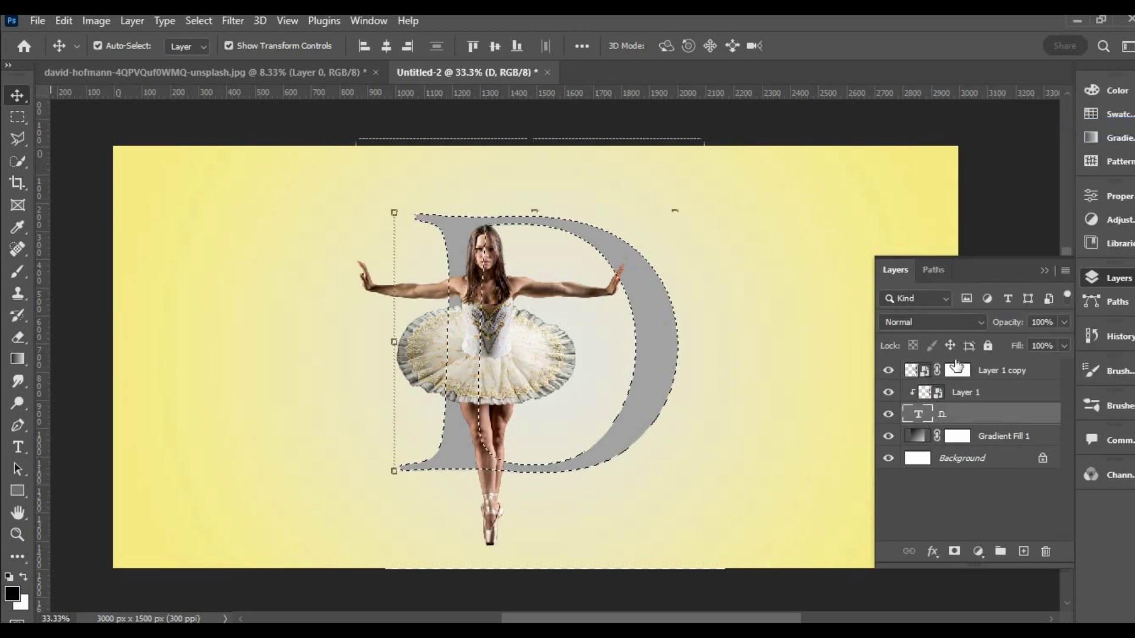
click(956, 371)
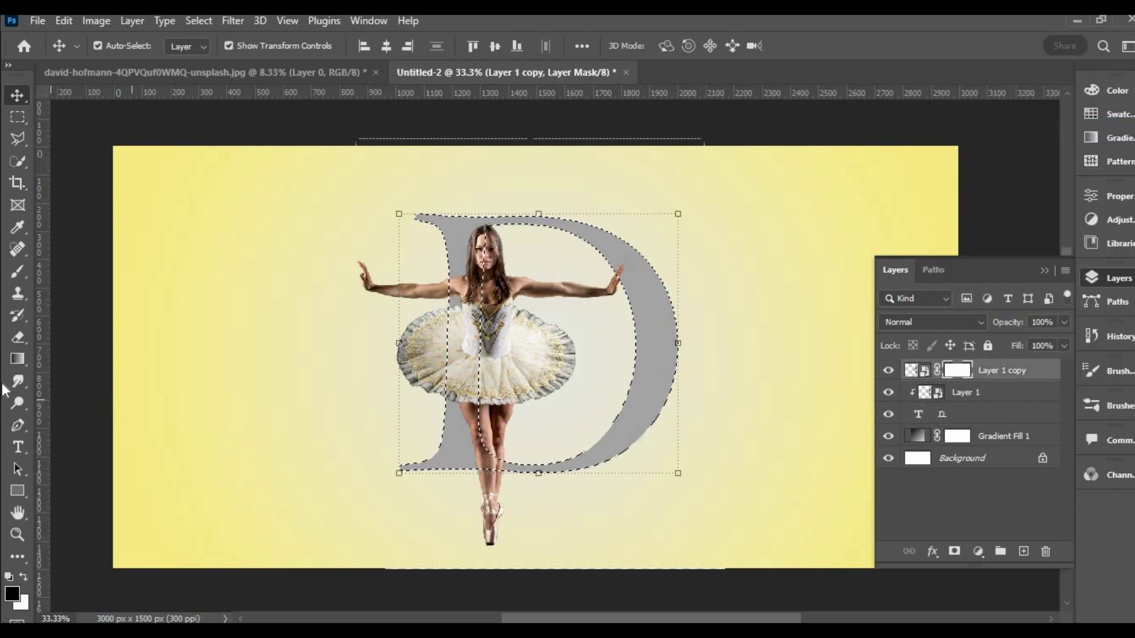
click(199, 21)
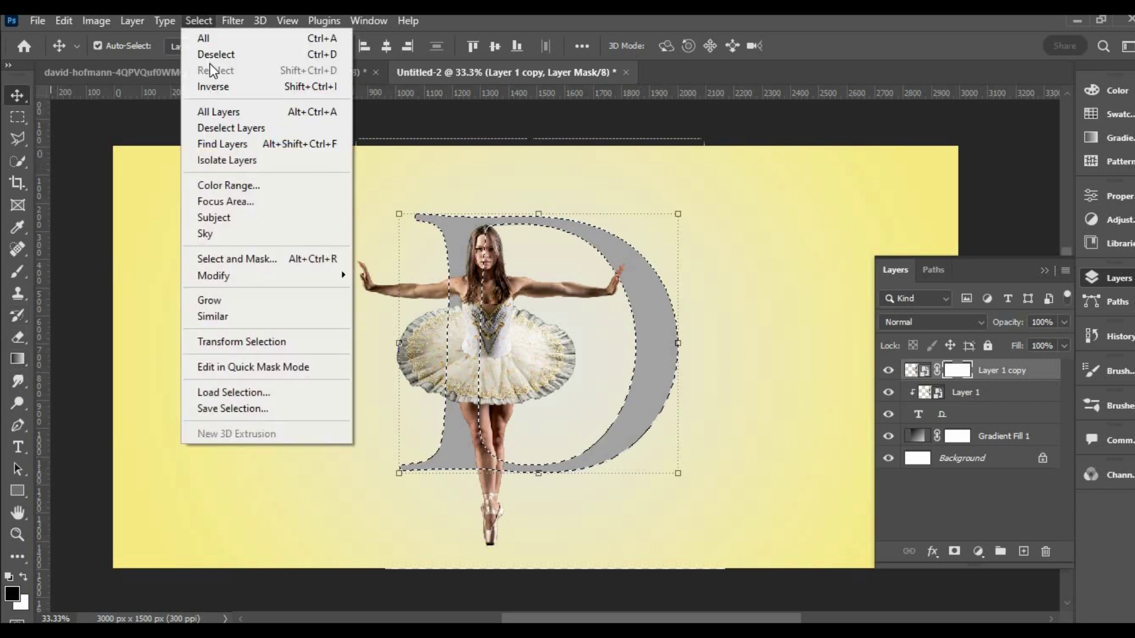
click(213, 87)
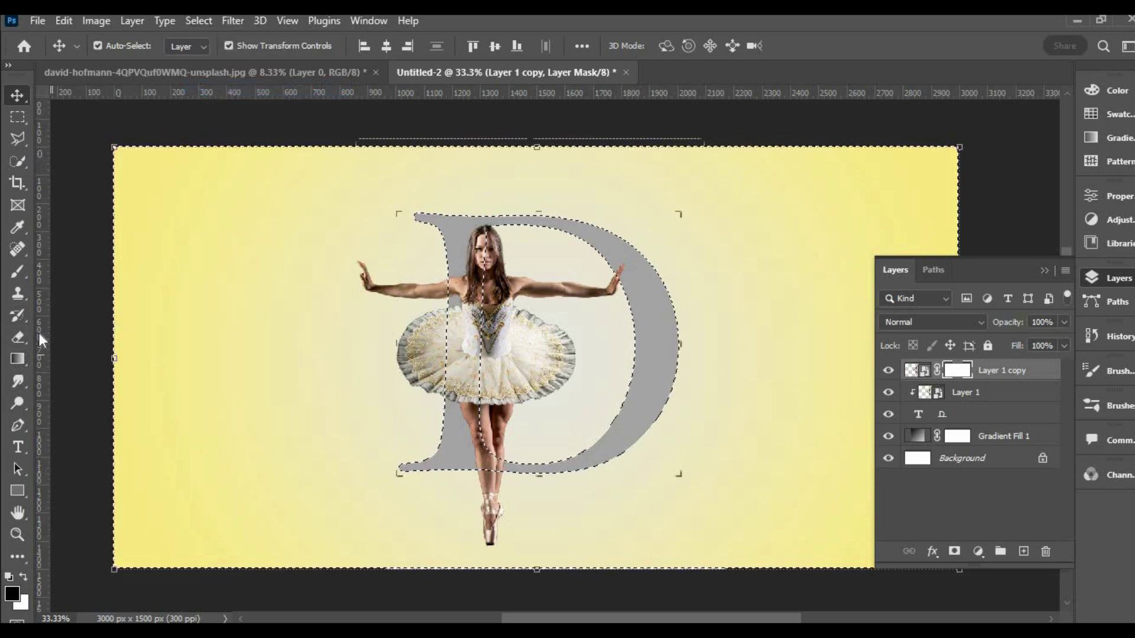
Paint black on the copy's mask over the left arm and the legs below the D.
click(17, 272)
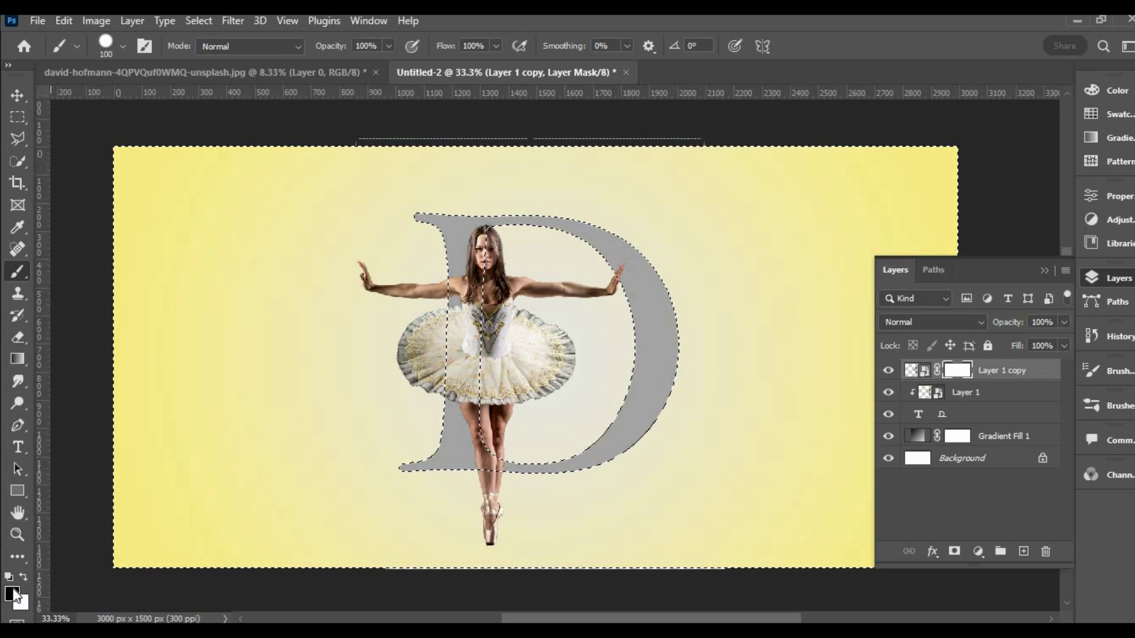
mouse_move(349, 266)
mouse_down()
mouse_move(437, 285)
mouse_move(401, 300)
mouse_move(403, 376)
mouse_up()
click(400, 338)
drag(507, 477, 489, 541)
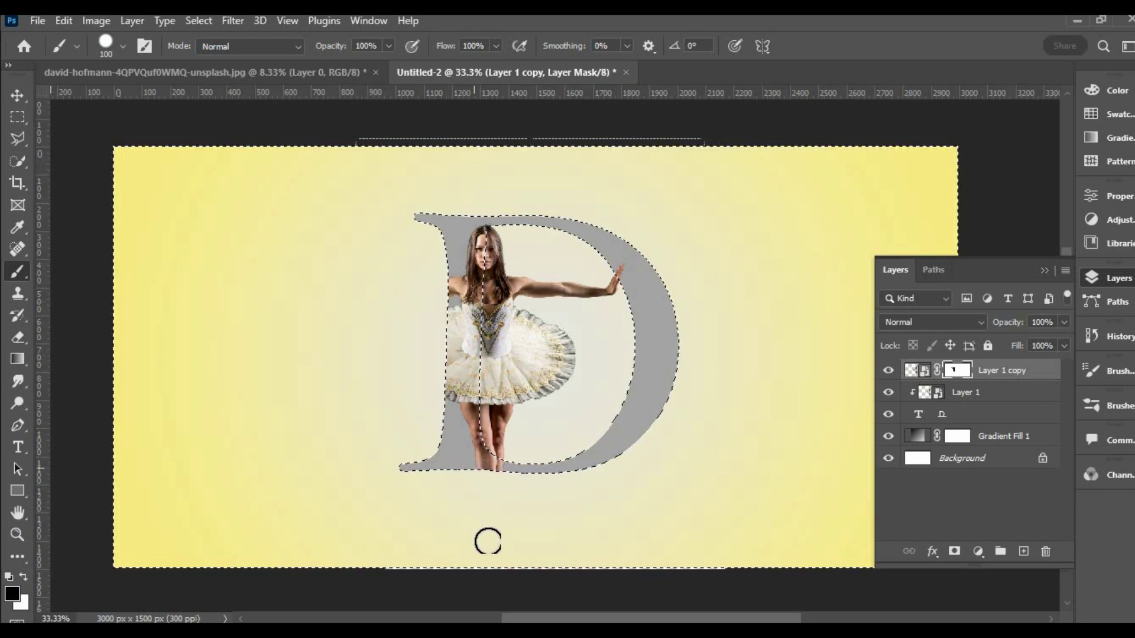
Clear the selection and bring up the options for the D text layer.
click(16, 97)
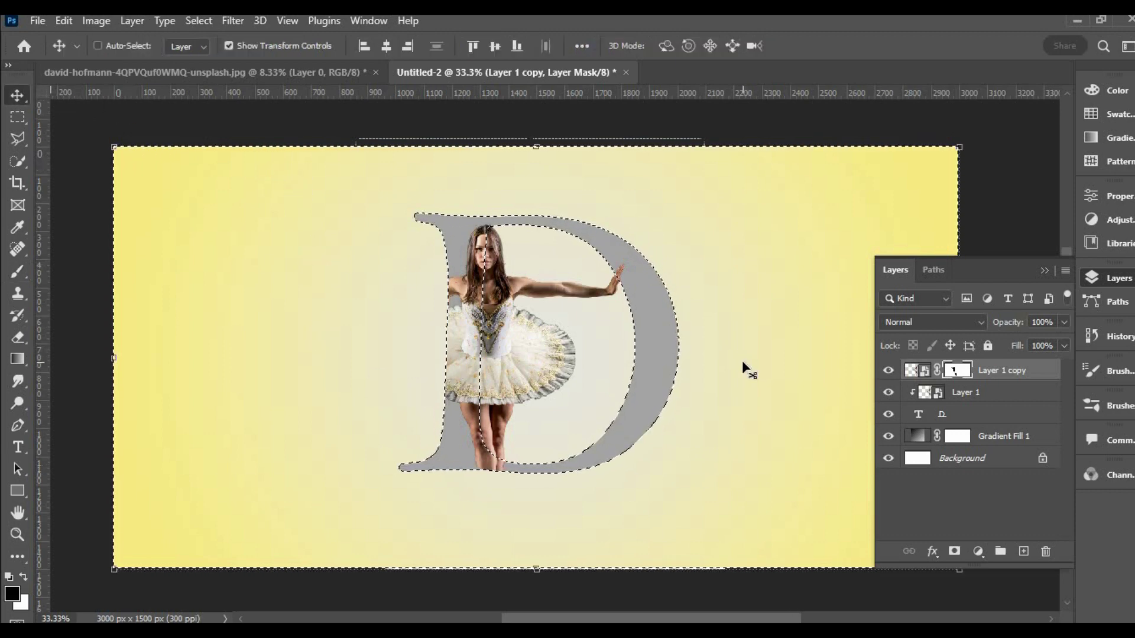
key(ctrl+d)
key(ctrl)
click(907, 416)
right_click(968, 418)
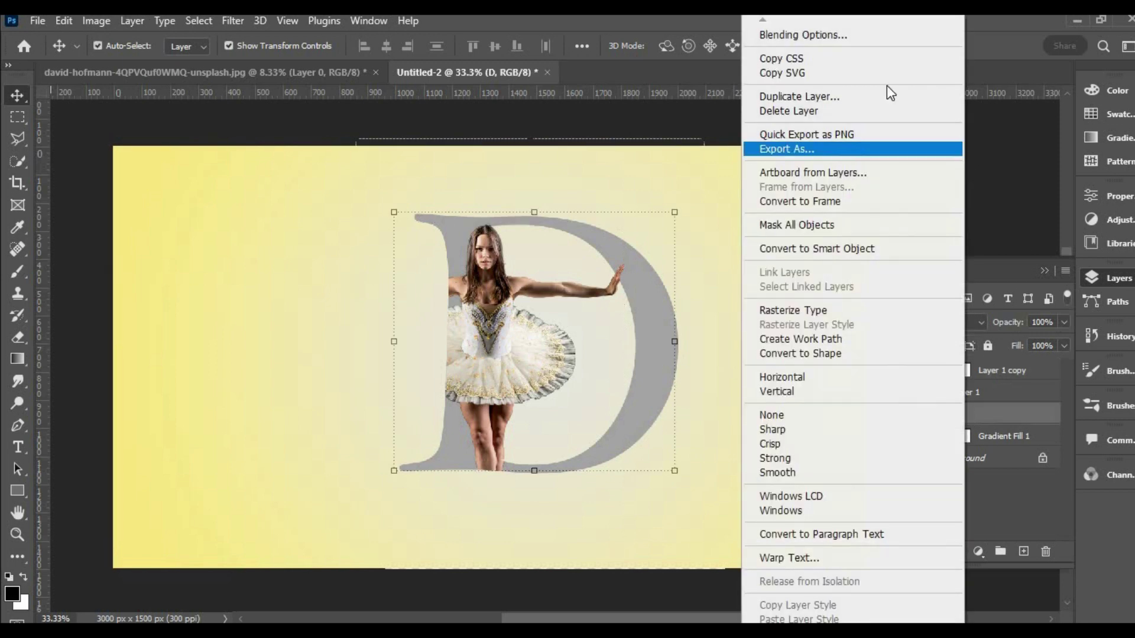
Give the D a 6 px white inside stroke and a 31% drop shadow at 13 px distance.
click(858, 37)
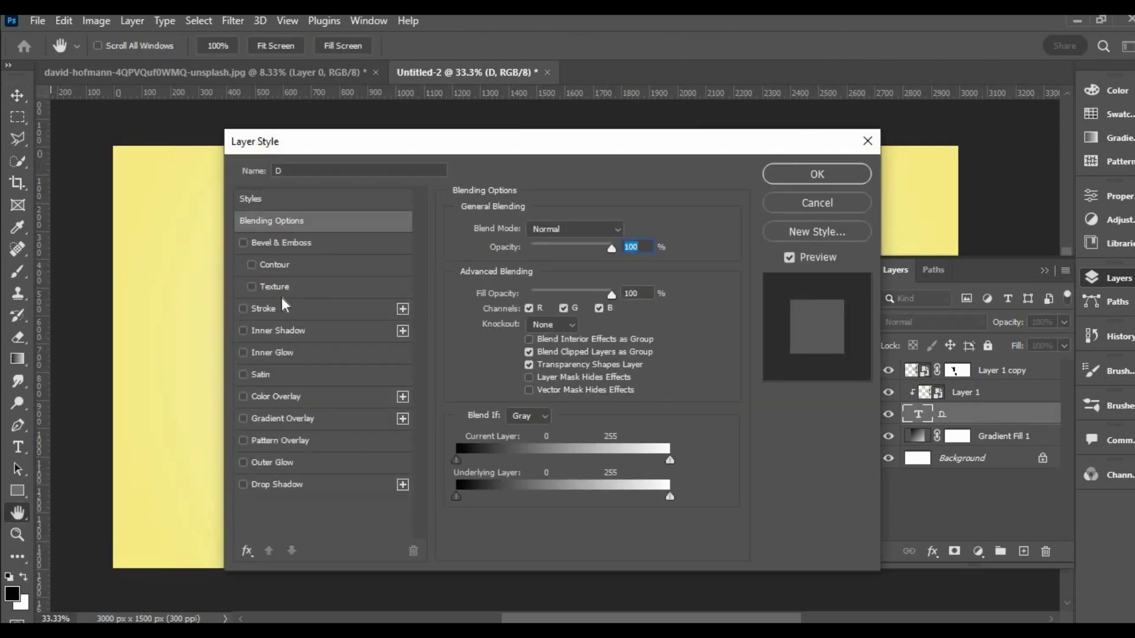
click(282, 313)
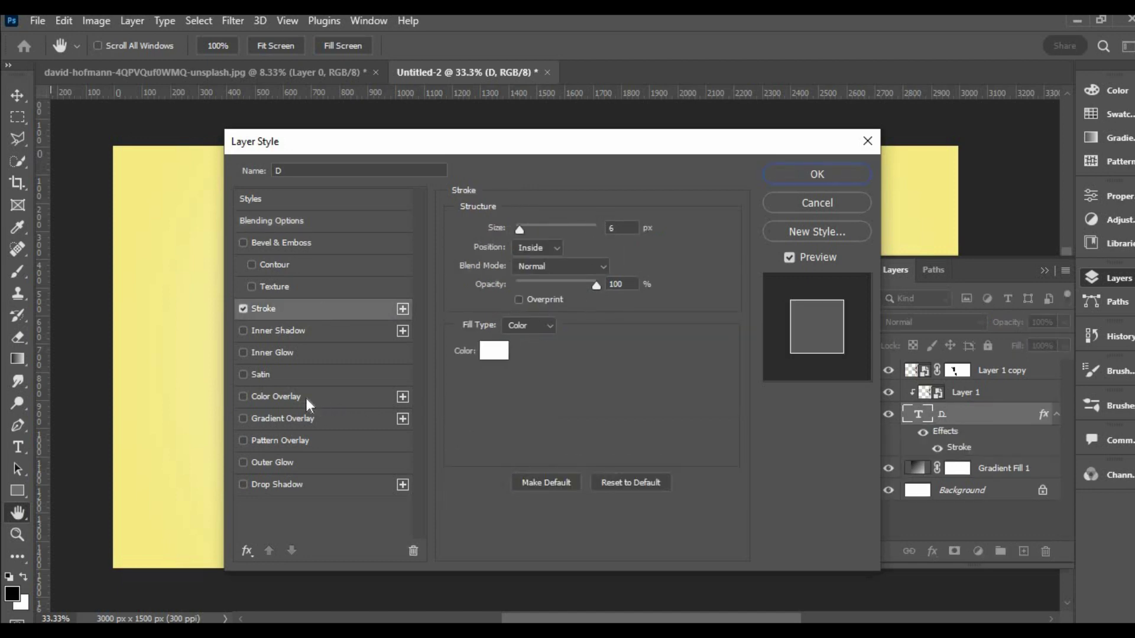
click(275, 484)
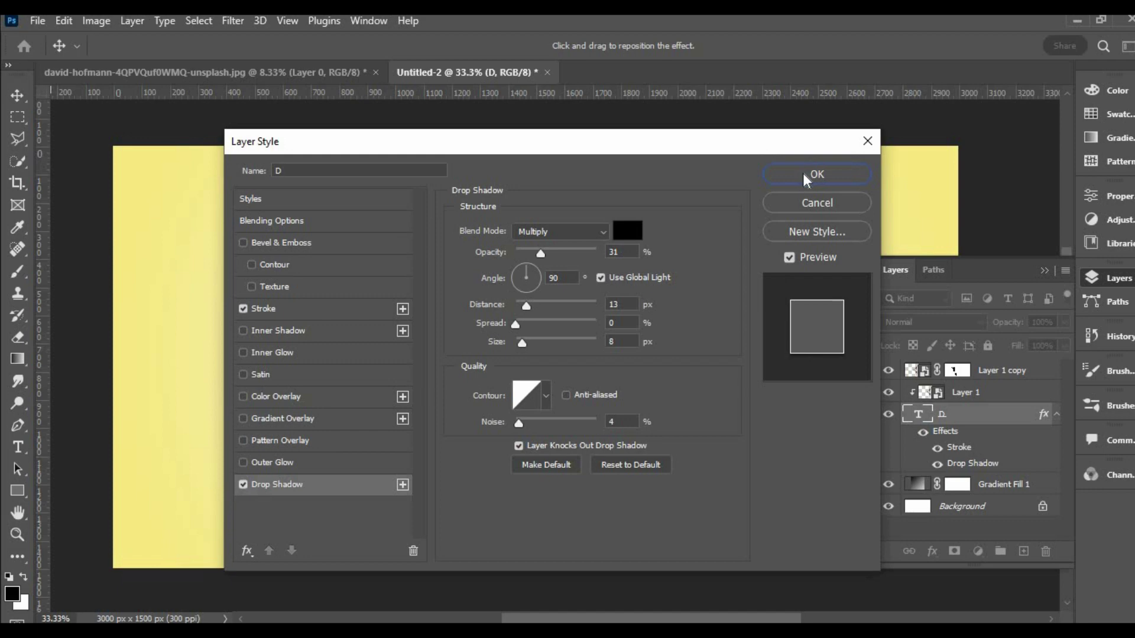
click(822, 173)
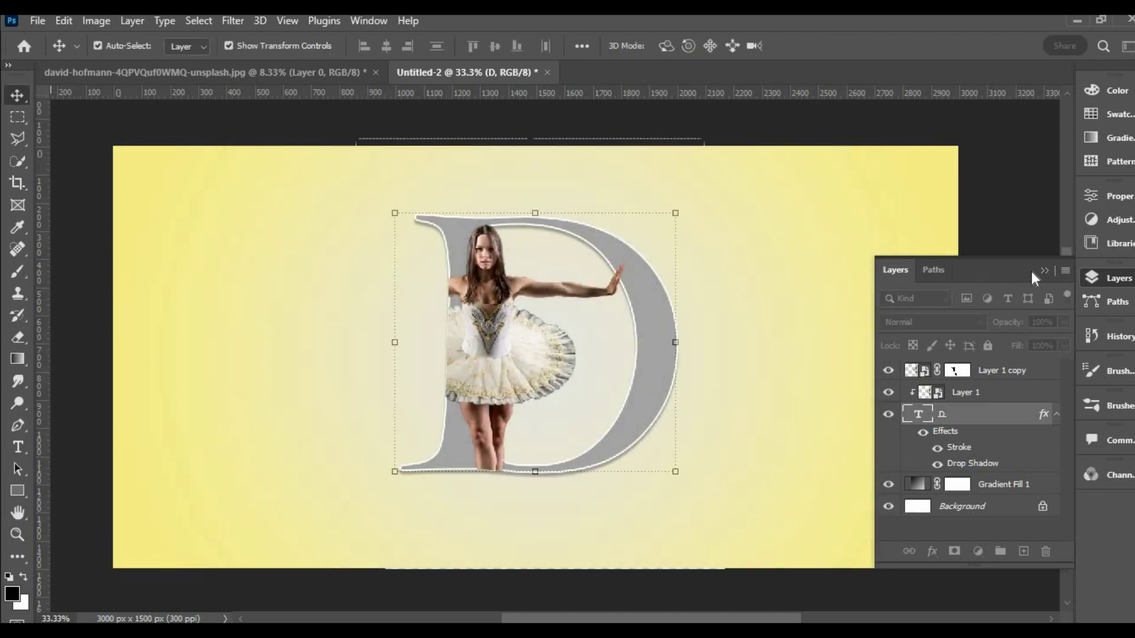
click(1045, 272)
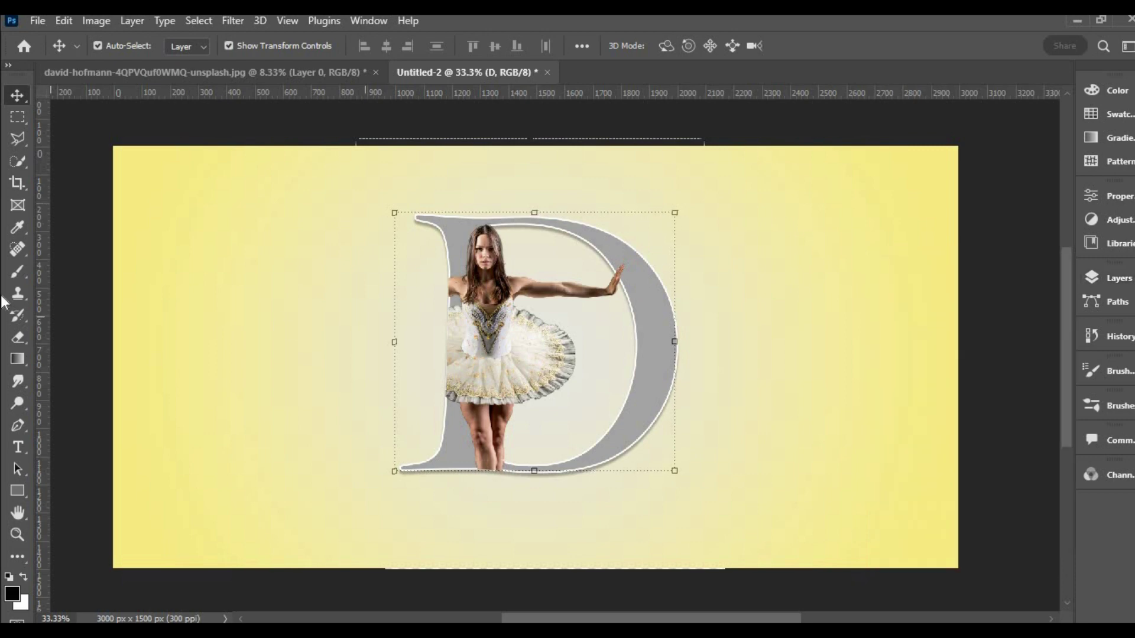
click(19, 271)
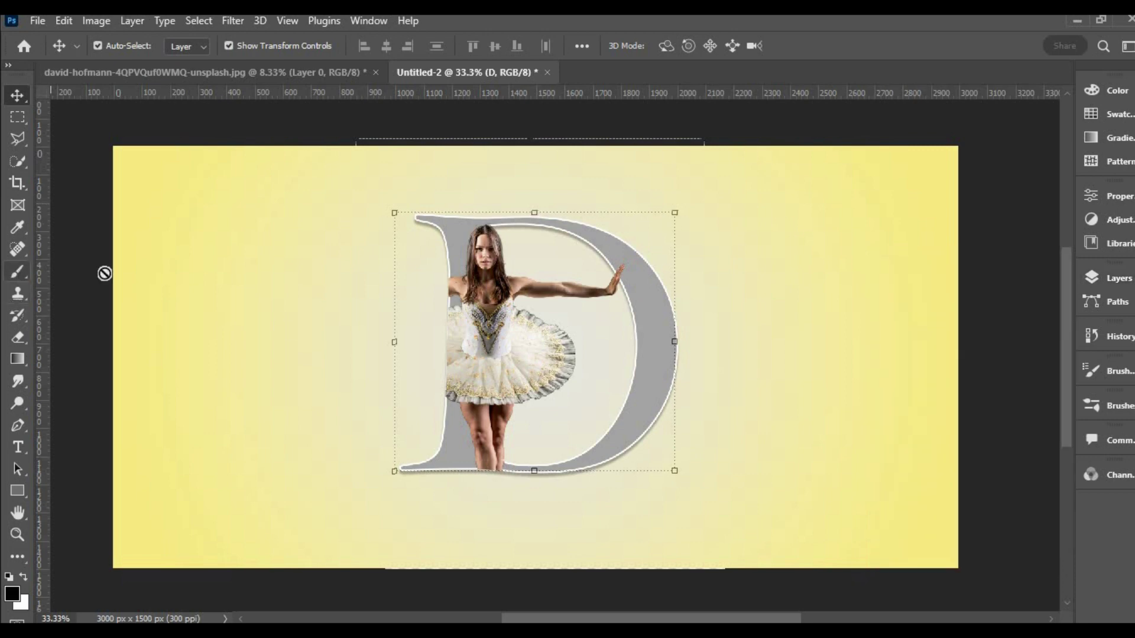
click(1092, 280)
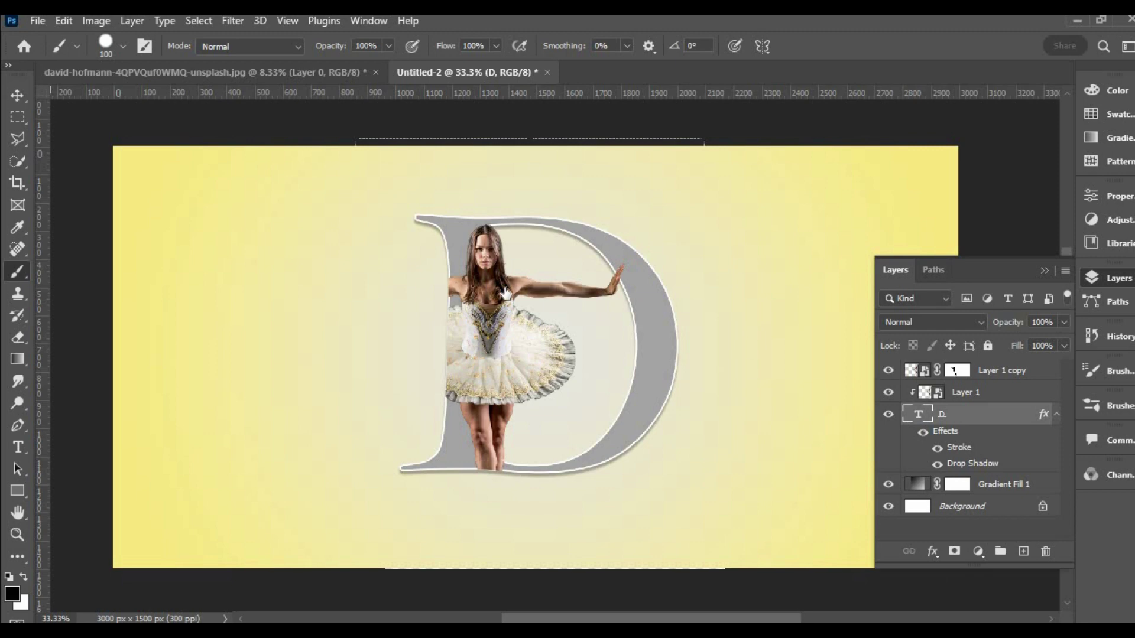
key(alt+bracketright)
key(alt+bracketright)
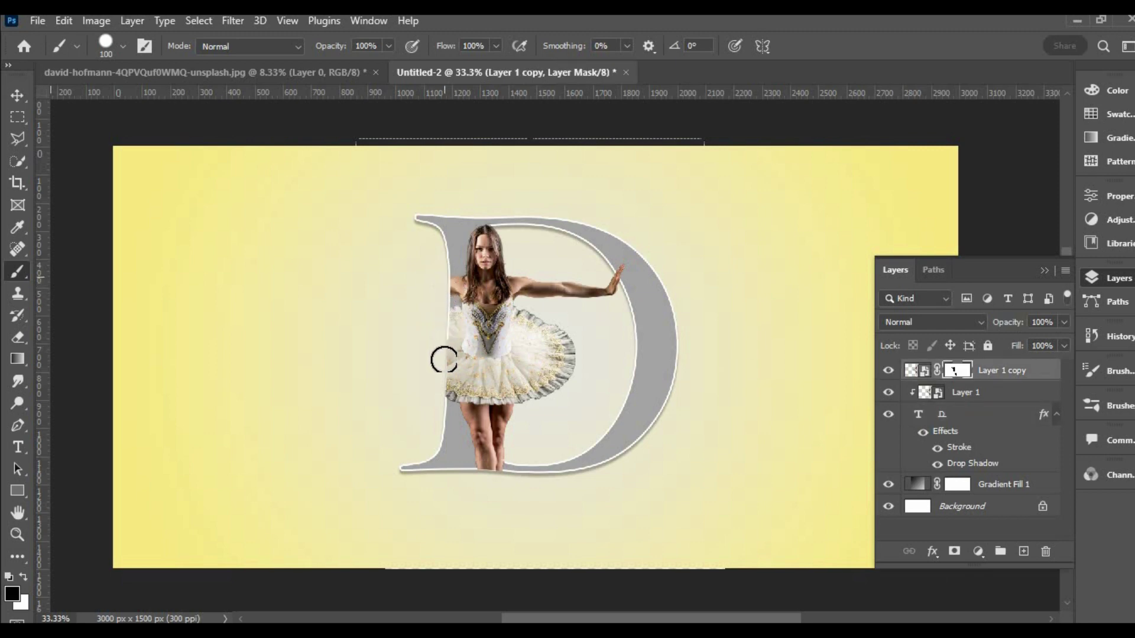
click(18, 96)
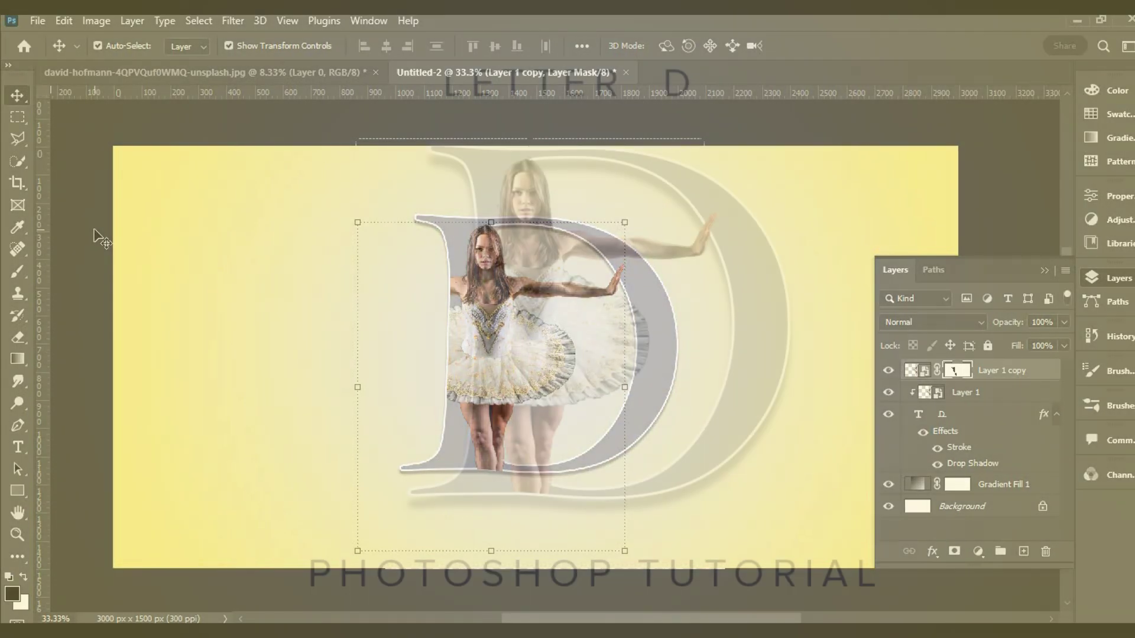